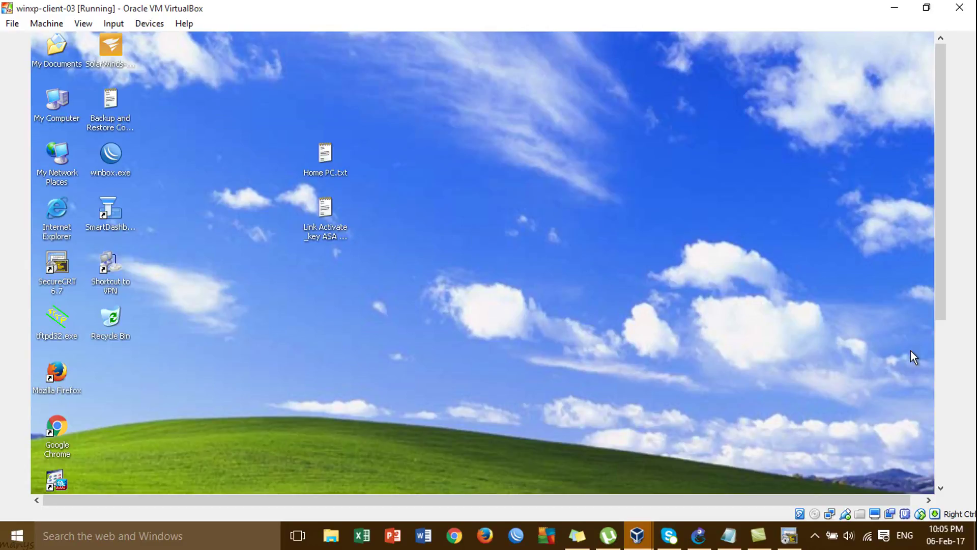
# Show AnyConnect's statistics: client address 192.168.1.100, tunnelling all traffic to 192.168.137.253
pyautogui.click(939, 417)
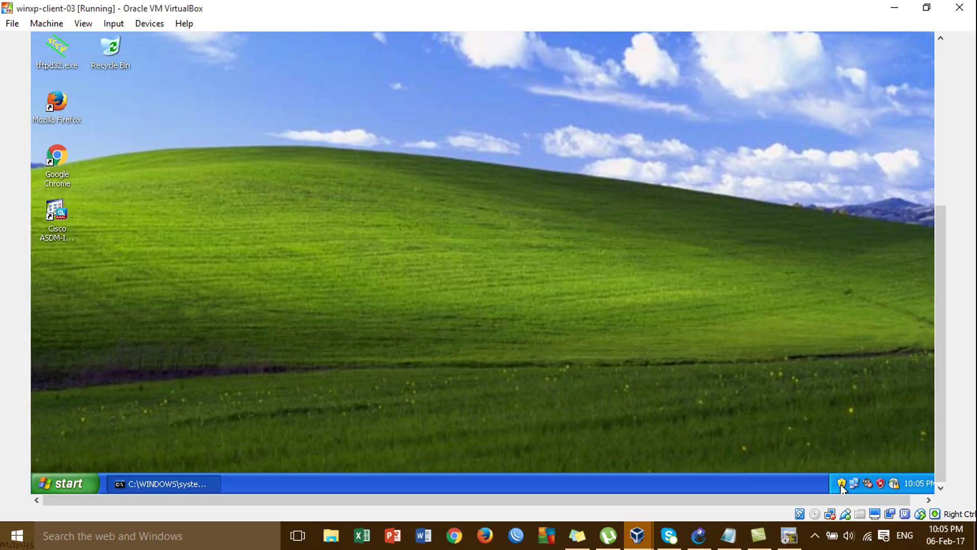
pyautogui.click(896, 482)
pyautogui.click(940, 197)
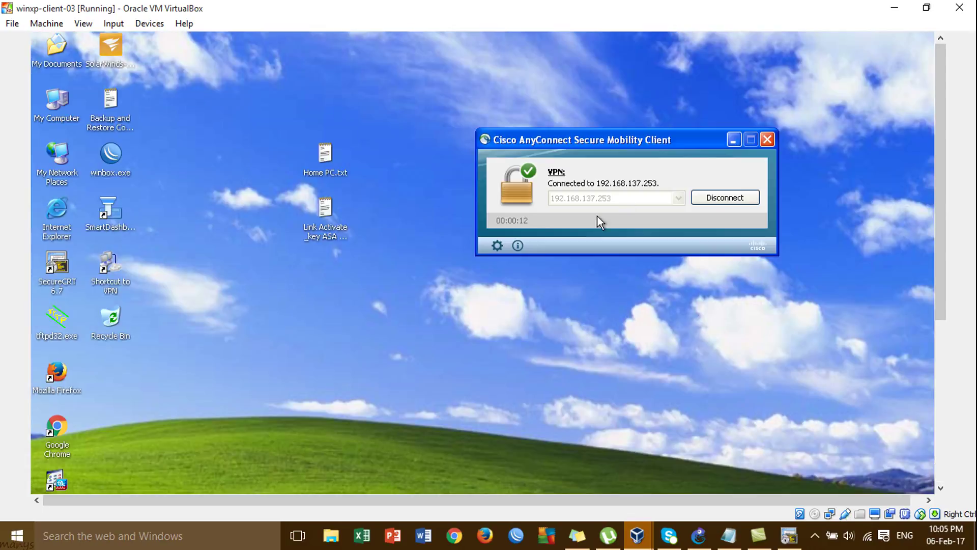
pyautogui.click(498, 245)
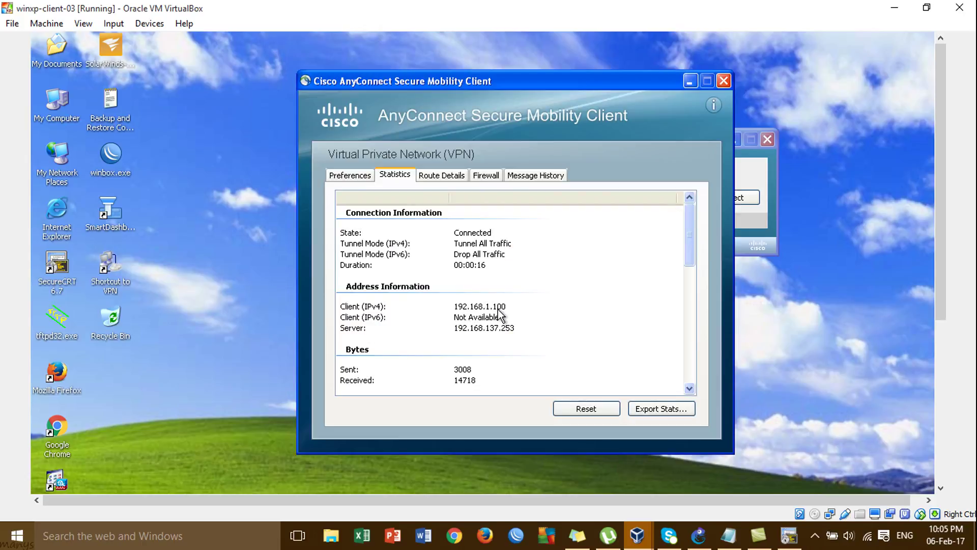
# Change the GNS3 VPN IP Pool note from 192.168.1.x to 192.168.1.100
pyautogui.click(700, 534)
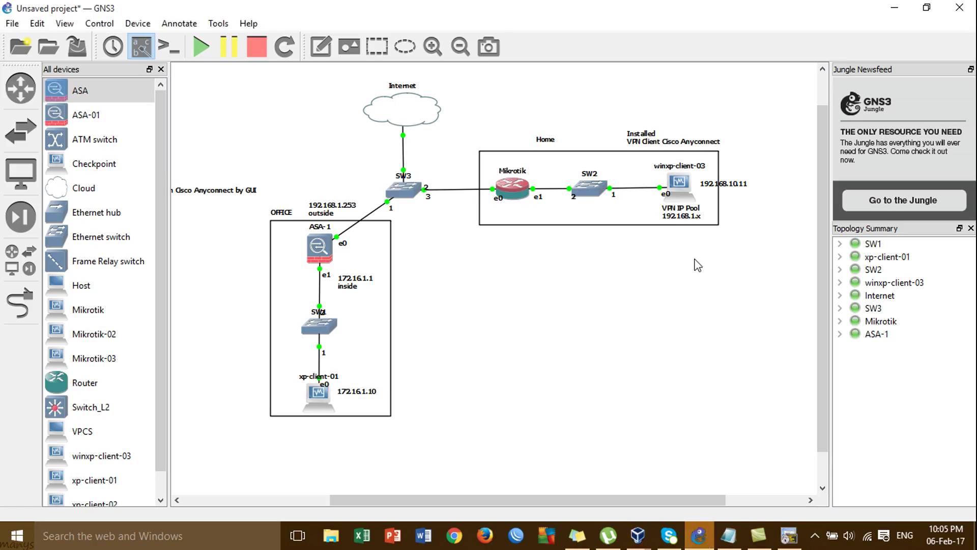
pyautogui.doubleClick(698, 217)
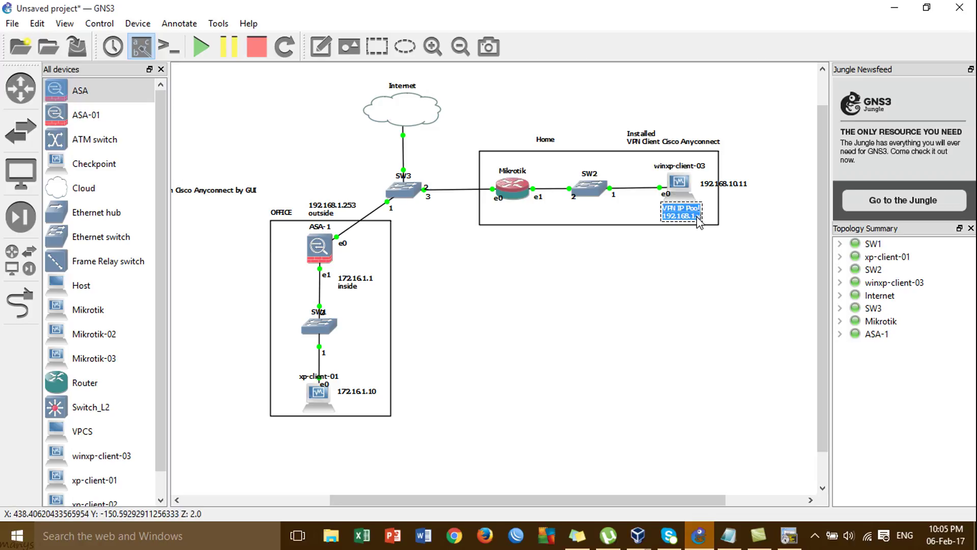
pyautogui.click(700, 220)
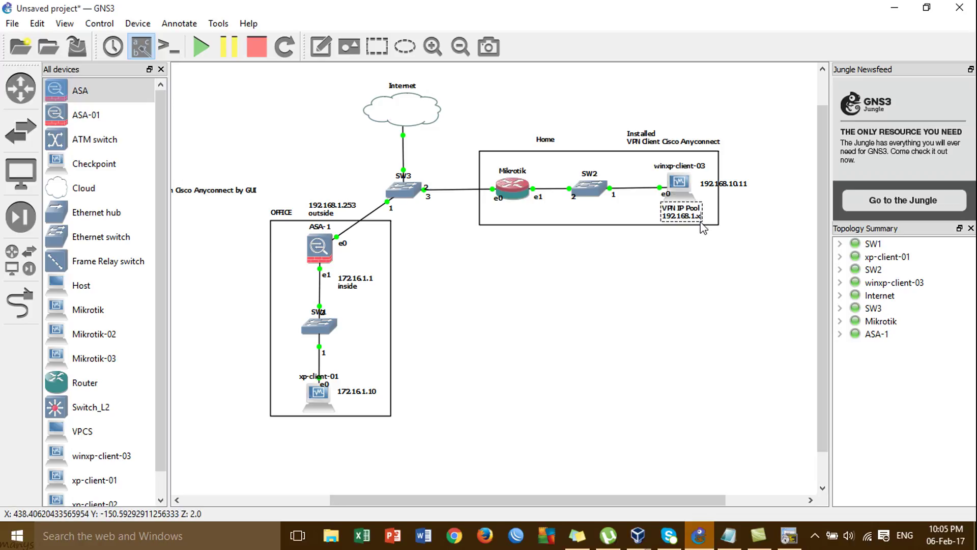
pyautogui.press('BackSpace')
pyautogui.write('100')
pyautogui.click(709, 278)
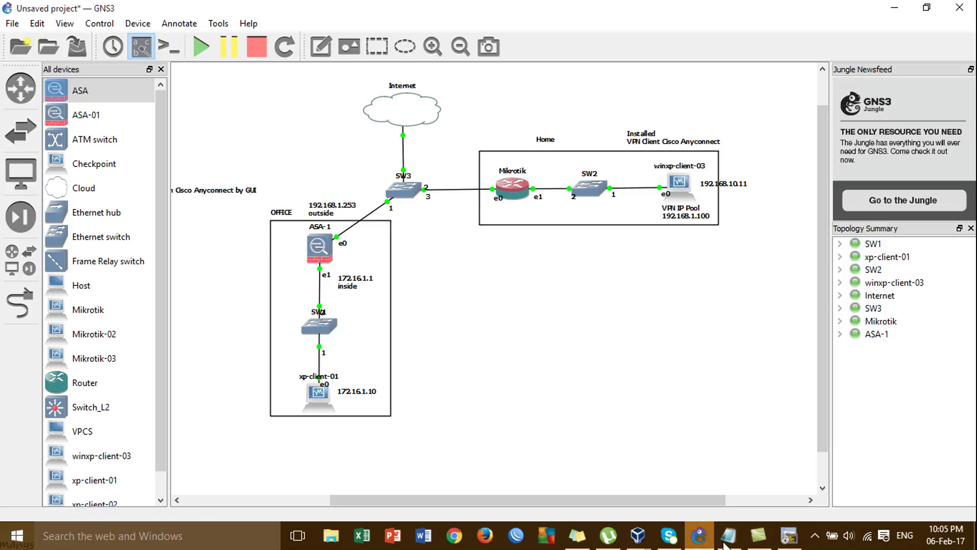
# Return to the winxp-client-03 VM and close the AnyConnect statistics window
pyautogui.moveTo(646, 540)
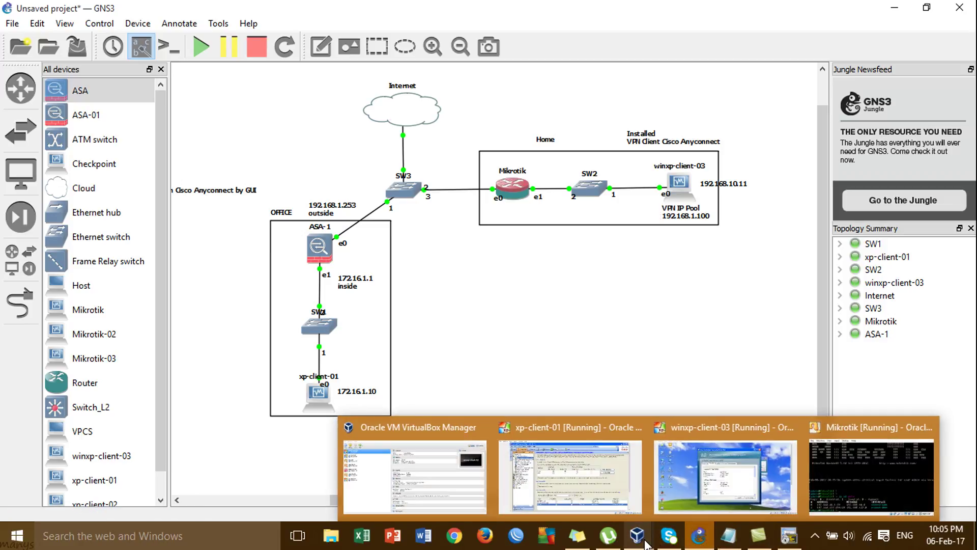
pyautogui.click(726, 476)
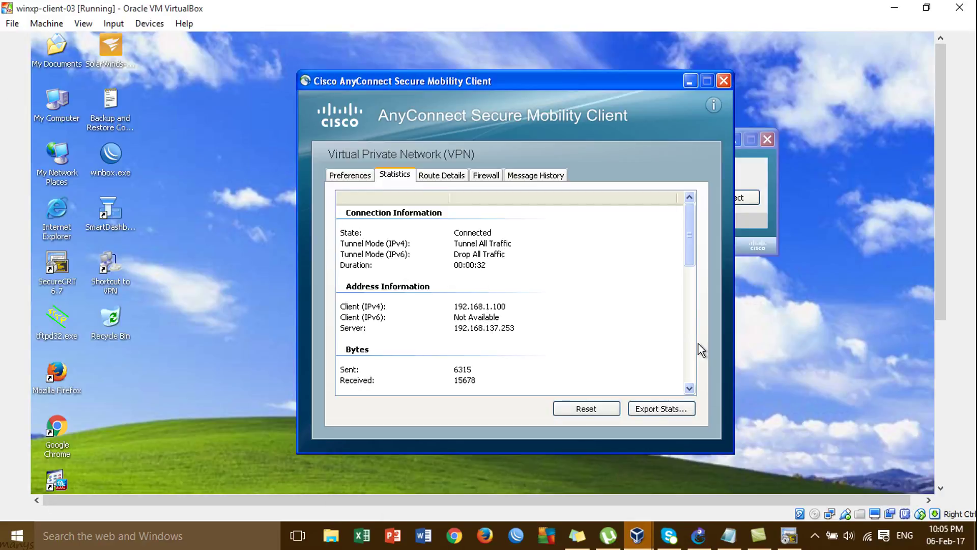
pyautogui.scroll(-6, 691, 349)
pyautogui.scroll(-5, 690, 357)
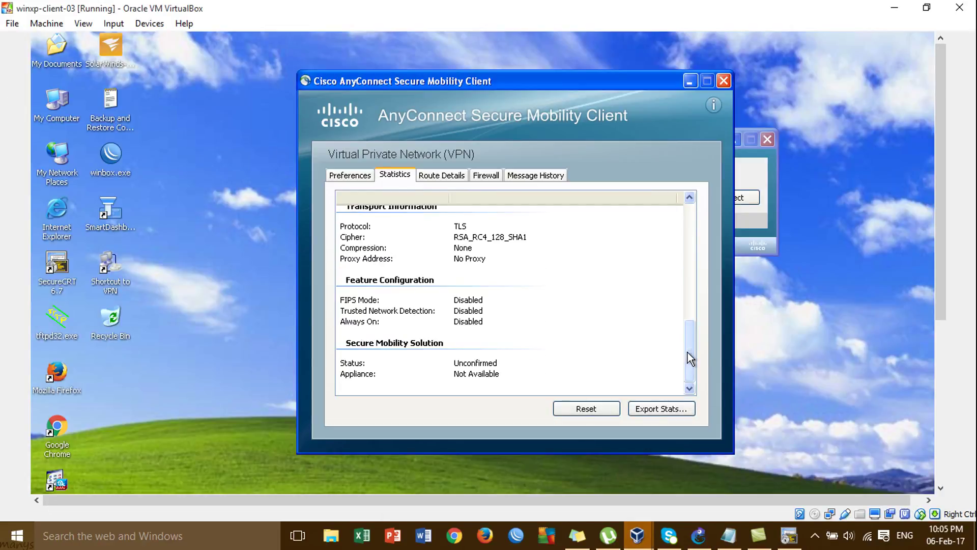
pyautogui.click(723, 81)
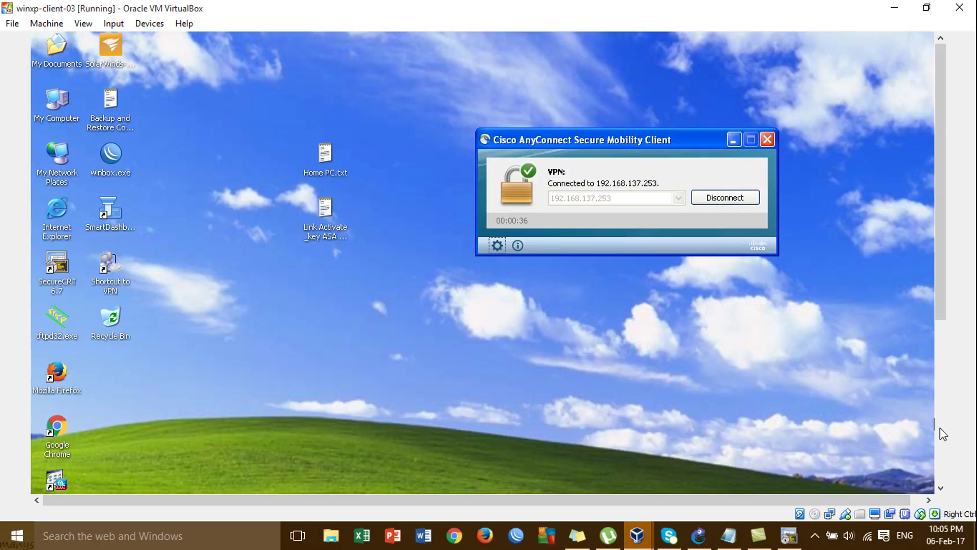
# Restart the continuous ping to 172.16.1.10 in cmd, placed beside the VPN status window
pyautogui.click(939, 423)
pyautogui.click(206, 490)
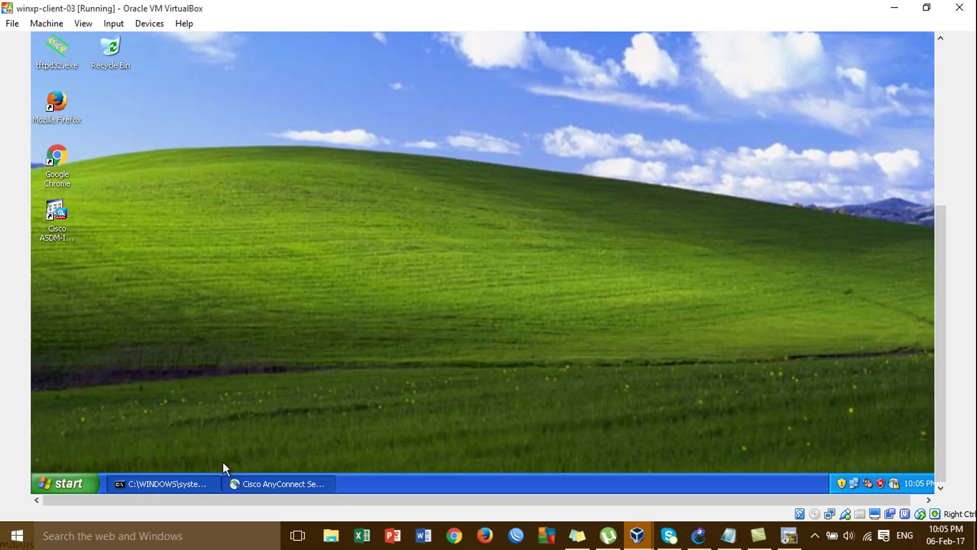
pyautogui.click(942, 148)
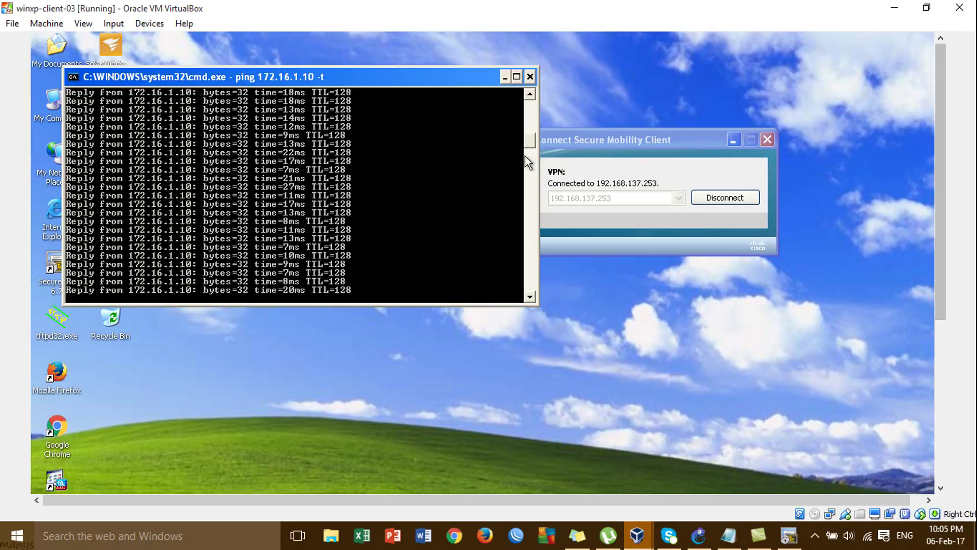
pyautogui.moveTo(301, 75); pyautogui.dragTo(375, 93)
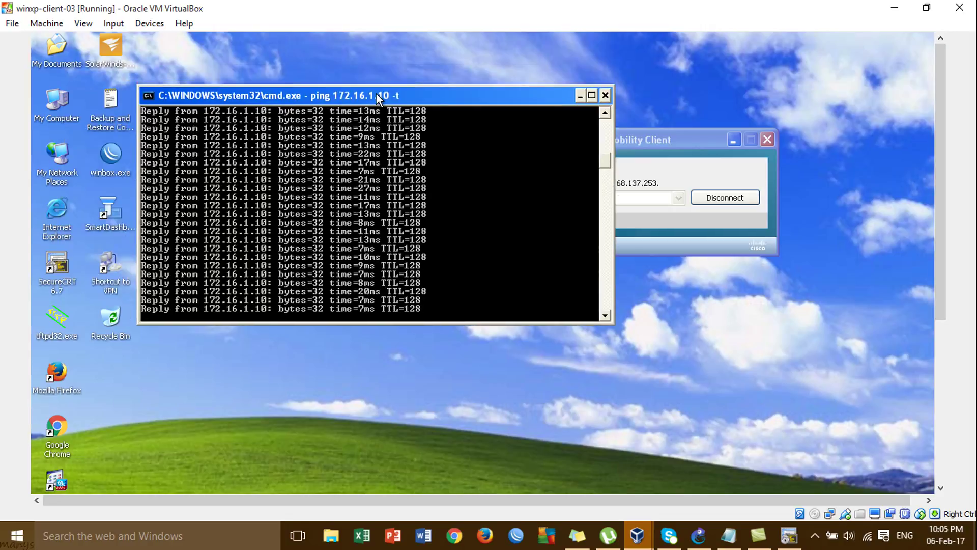
pyautogui.hotkey('ctrl', 'c')
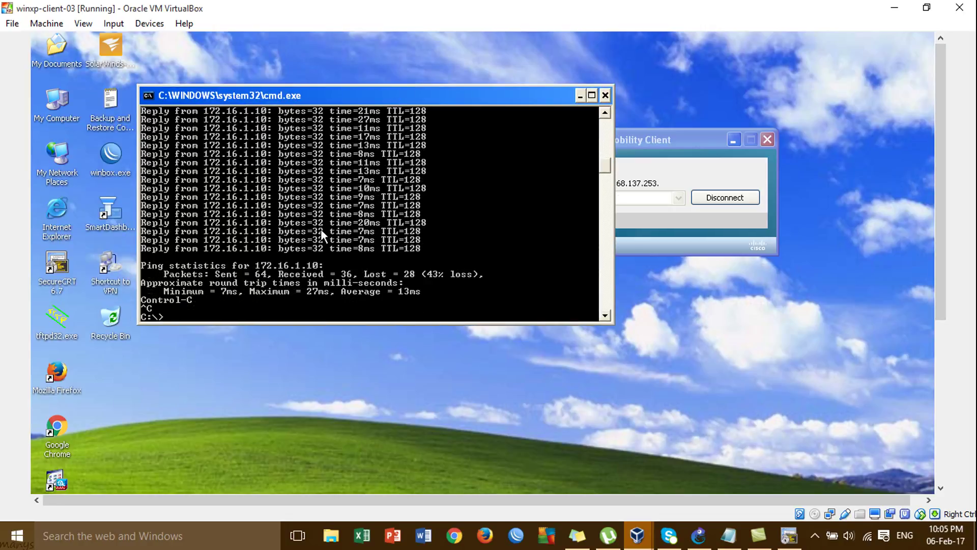
pyautogui.press('Up')
pyautogui.press('Return')
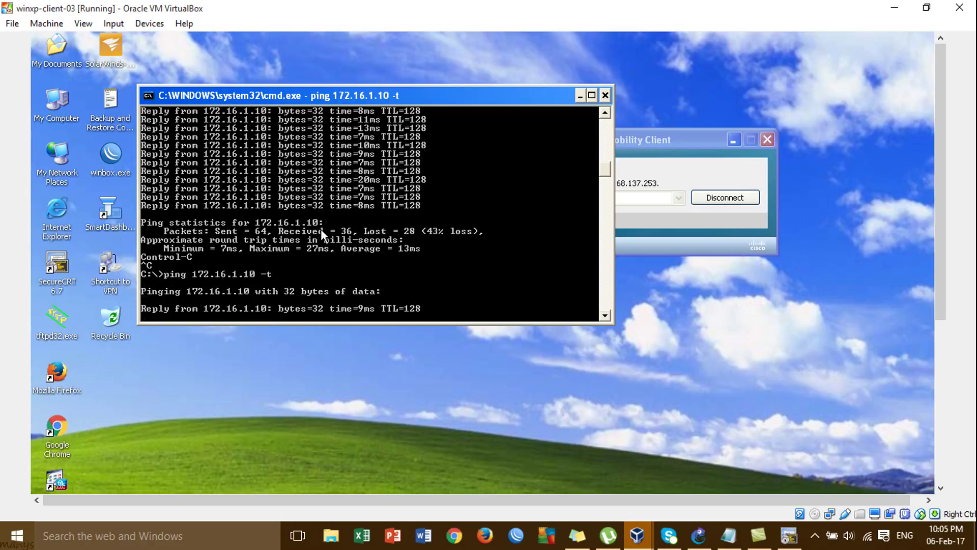
pyautogui.moveTo(633, 138); pyautogui.dragTo(774, 118)
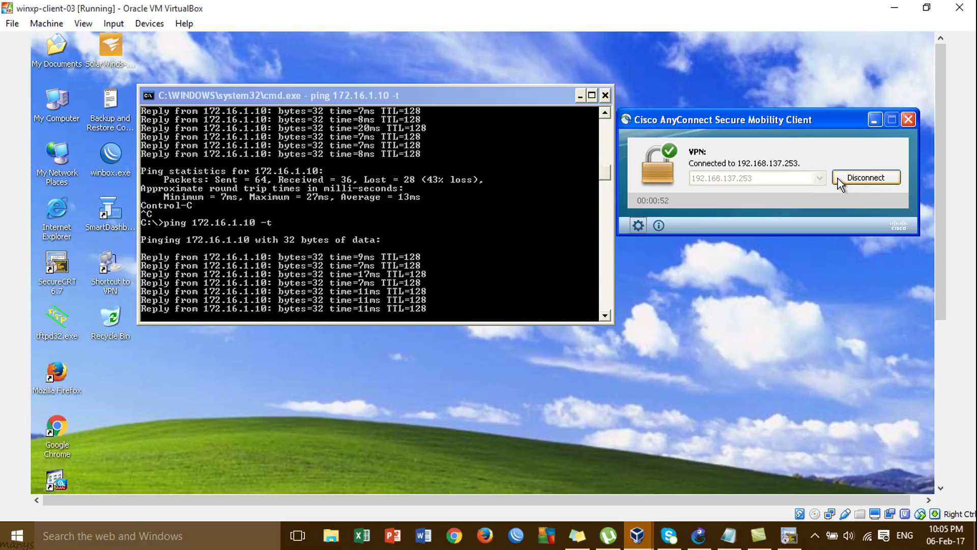
# Reconnect AnyConnect to 192.168.137.253, accepting the untrusted certificate and entering the VPN password
pyautogui.click(855, 180)
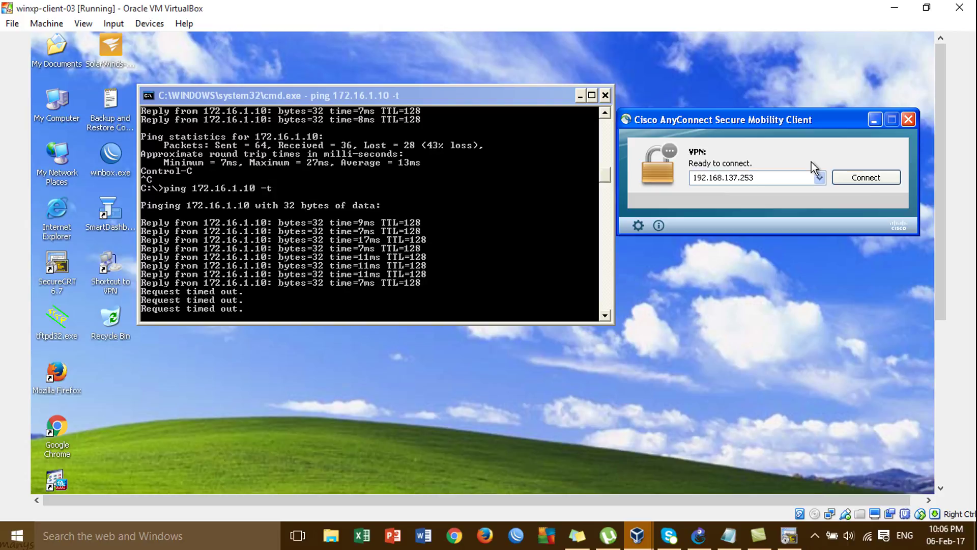
pyautogui.click(880, 182)
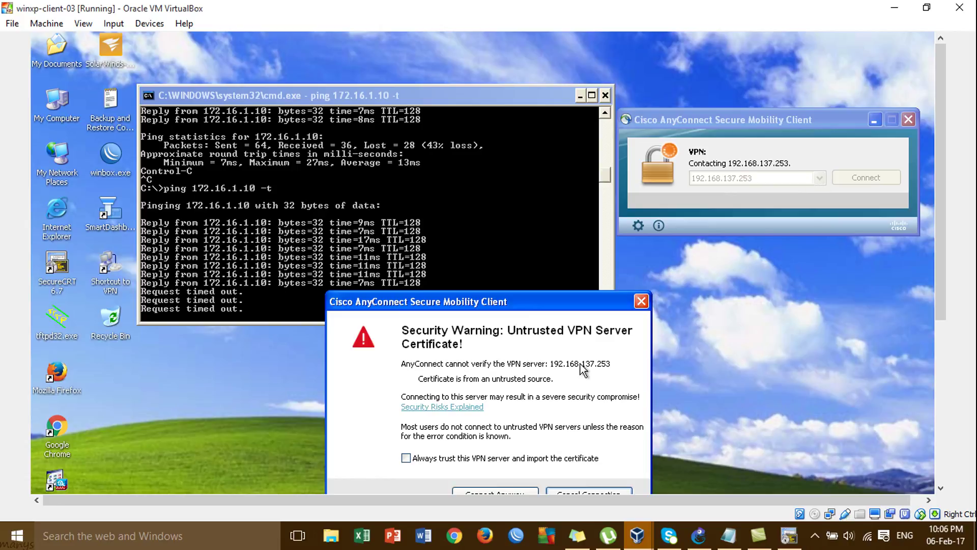
pyautogui.click(522, 493)
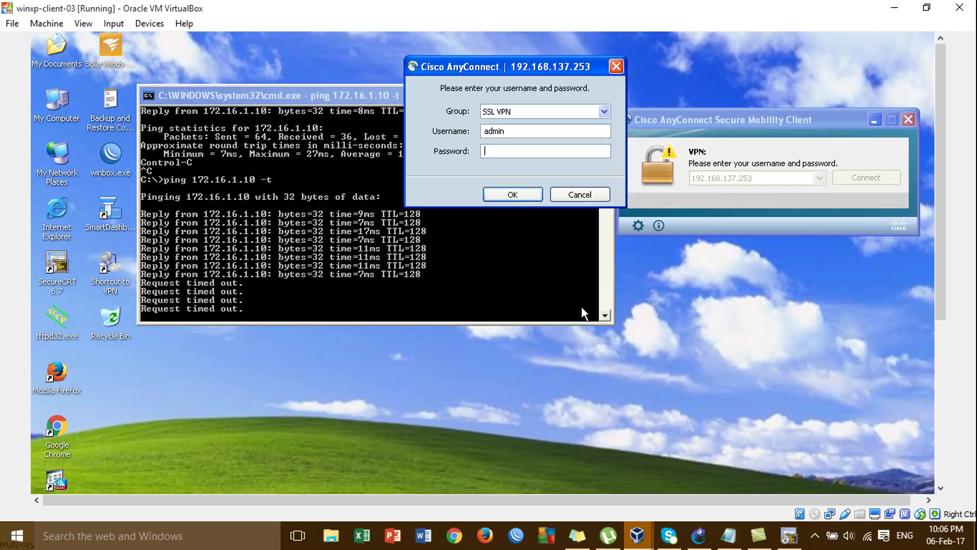
pyautogui.write('cisco')
pyautogui.click(537, 196)
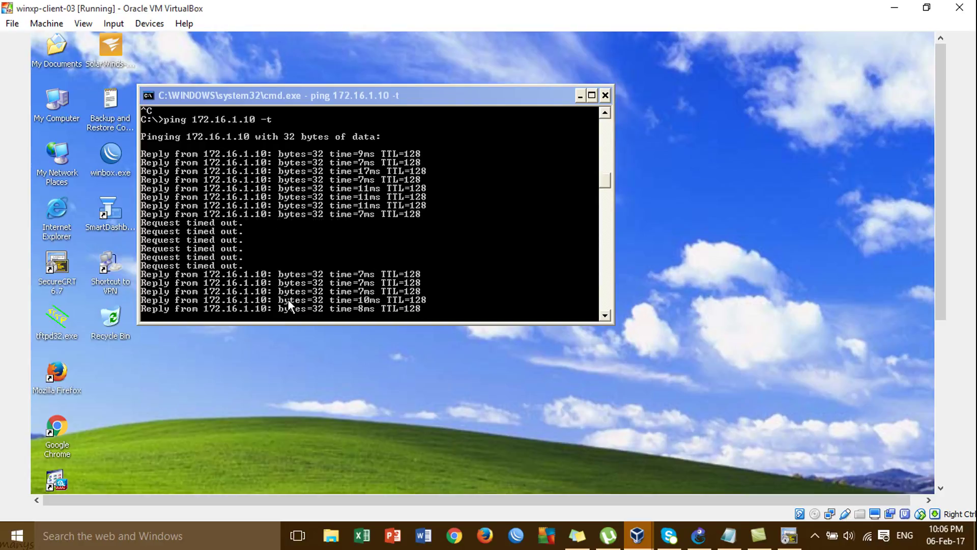
# Minimize VirtualBox to review the GNS3 topology, then return to the winxp-client-03 console
pyautogui.click(894, 7)
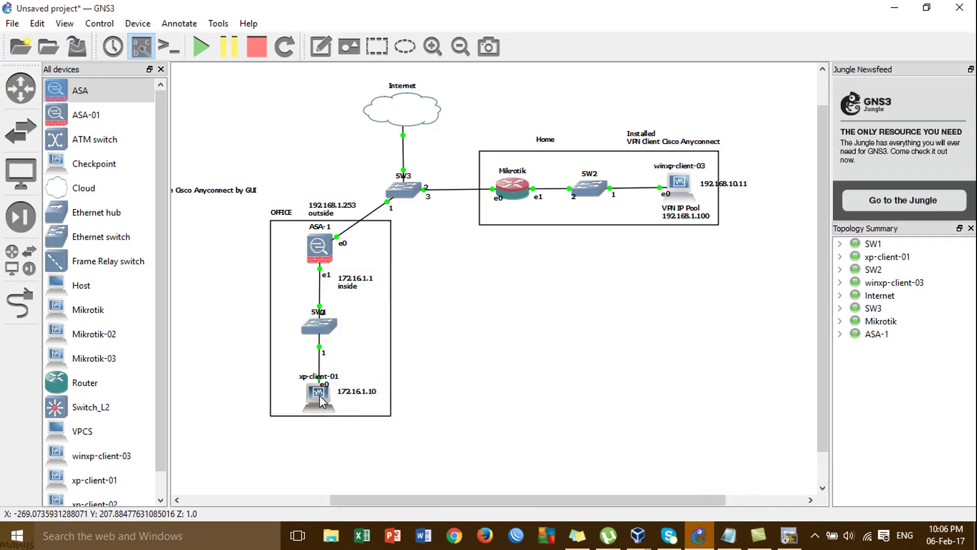
pyautogui.moveTo(637, 546)
pyautogui.click(715, 475)
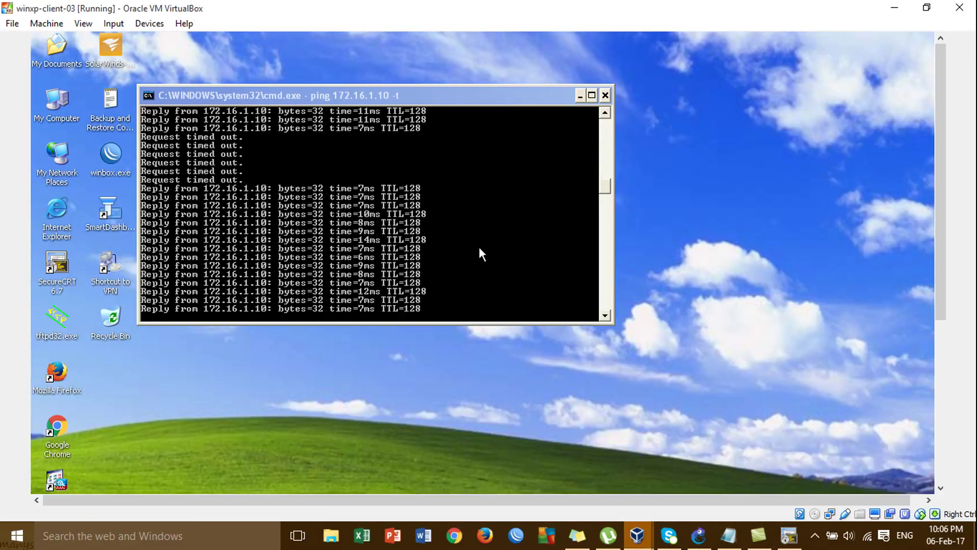
pyautogui.click(496, 254)
# Stop the 172.16.1.10 ping and run a ping to google.com instead
pyautogui.hotkey('ctrl', 'c')
pyautogui.press('Up')
pyautogui.press('BackSpace')
pyautogui.press('BackSpace')
pyautogui.press('BackSpace')
pyautogui.press('BackSpace')
pyautogui.press('BackSpace')
pyautogui.press('BackSpace')
pyautogui.write('googec.')
pyautogui.write('.com')
pyautogui.press('Return')
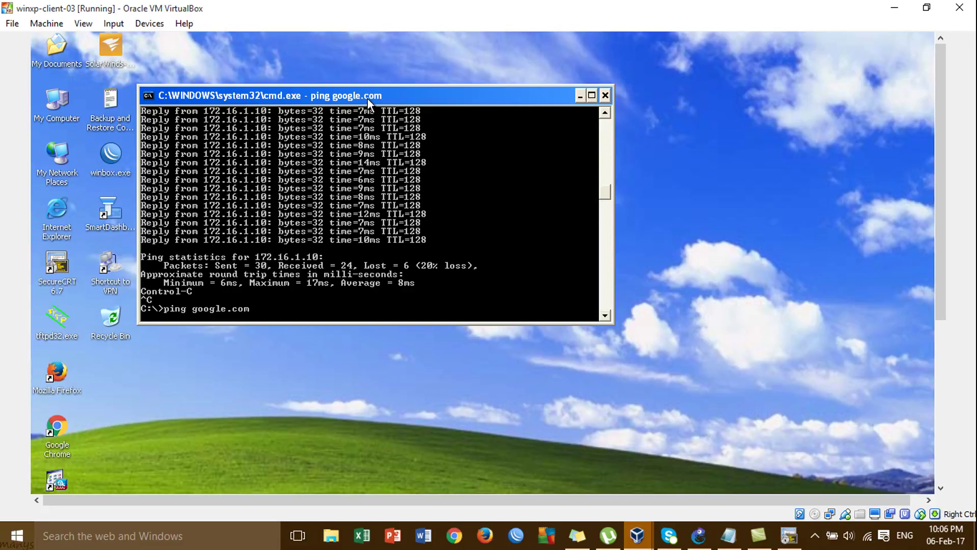
# Enlarge the console and rerun the google.com ping, which cannot find the host
pyautogui.moveTo(367, 98); pyautogui.dragTo(384, 74)
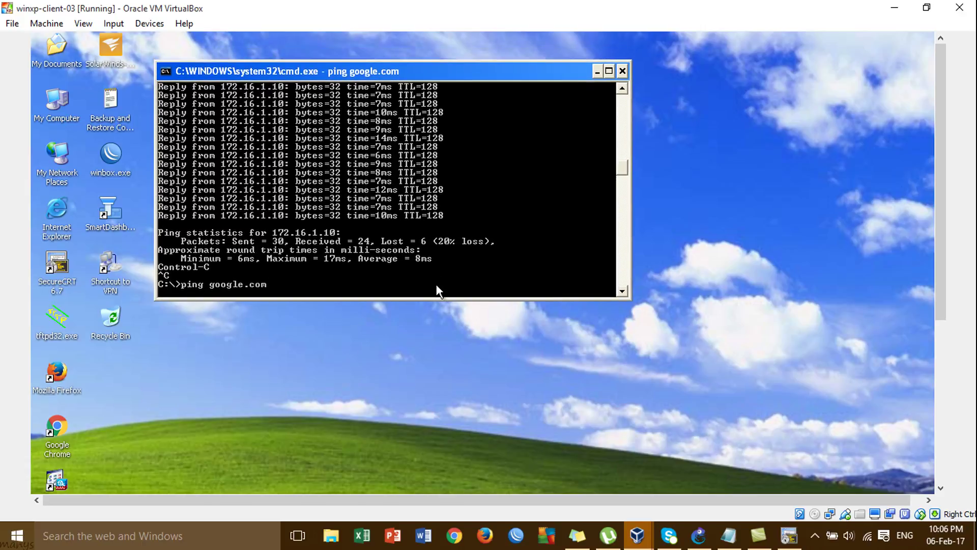
pyautogui.moveTo(439, 298); pyautogui.dragTo(442, 324)
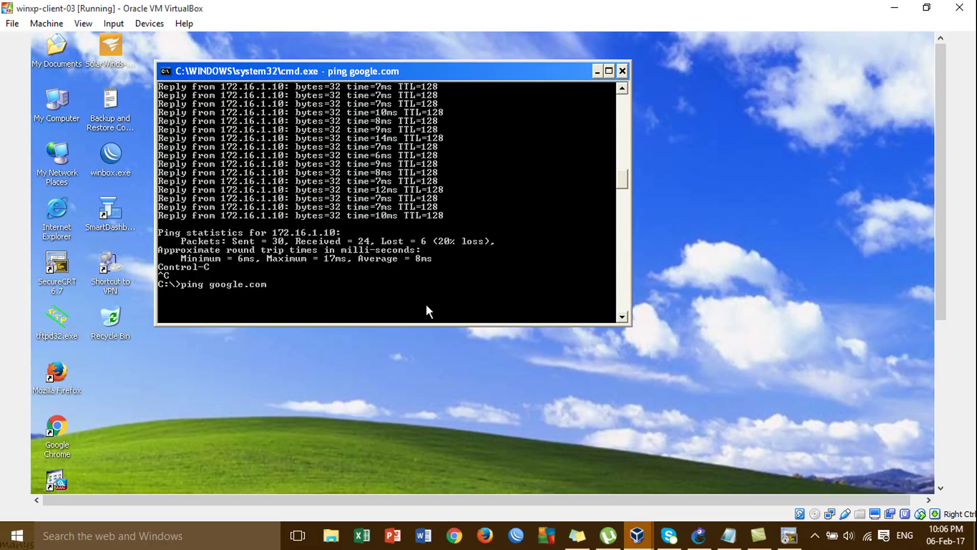
pyautogui.hotkey('ctrl', 'c')
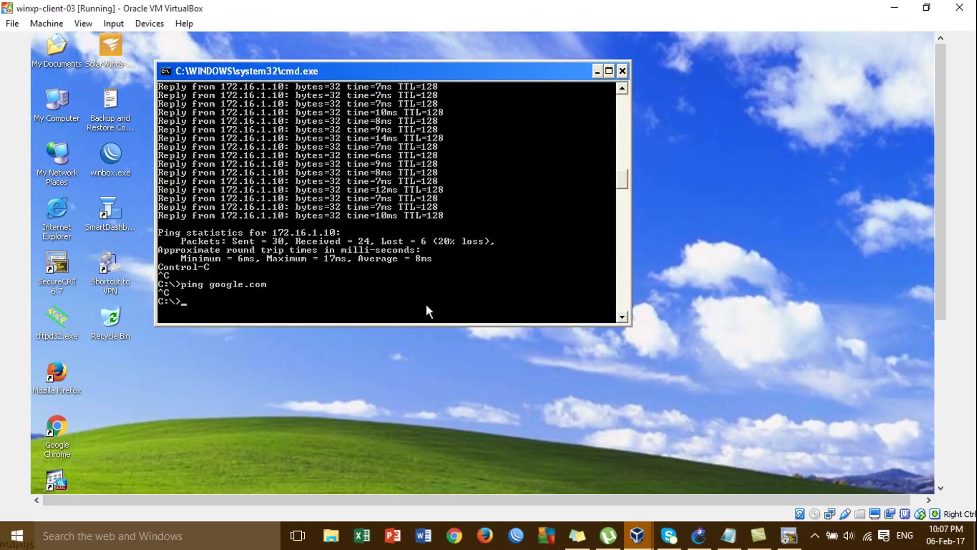
pyautogui.press('Up')
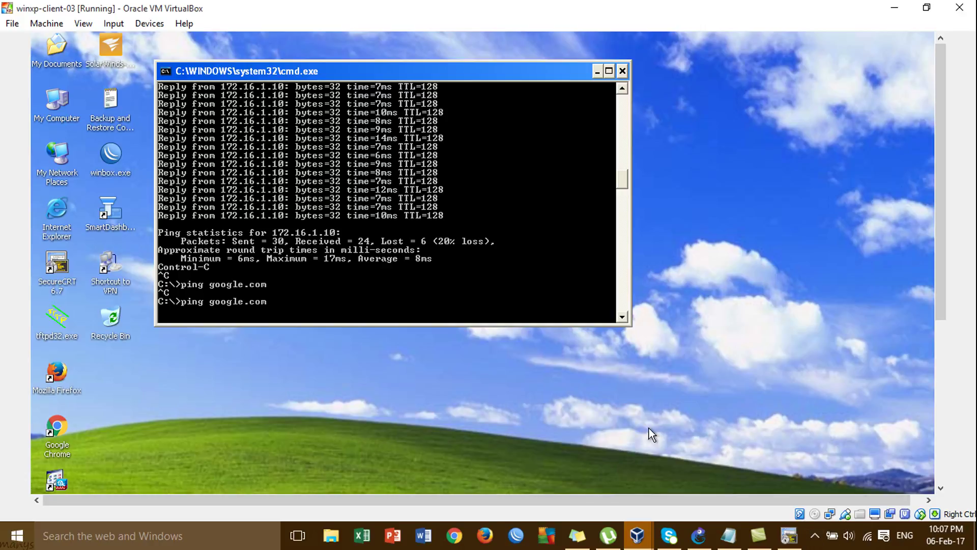
pyautogui.press('Return')
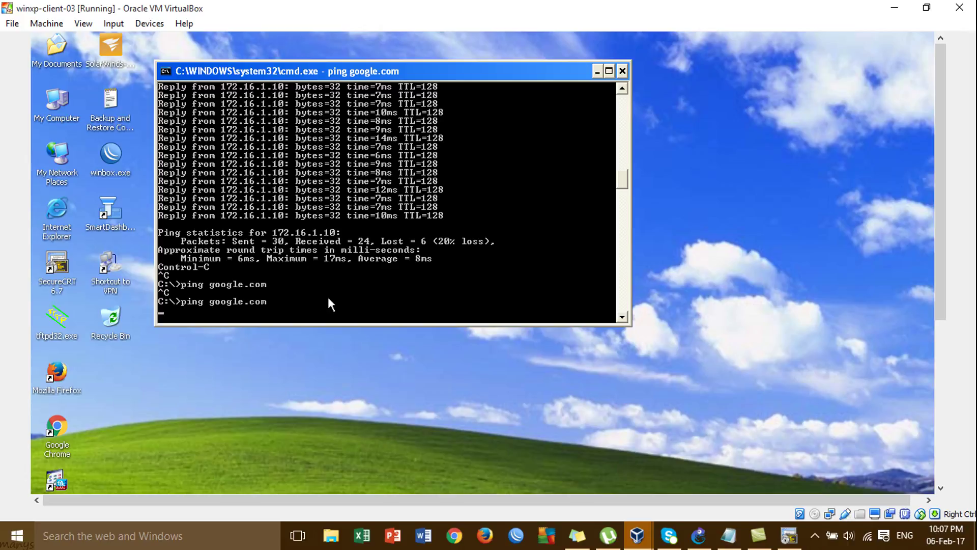
# Start a continuous ping to google.com with -t and minimize the client VM
pyautogui.moveTo(442, 72); pyautogui.dragTo(516, 50)
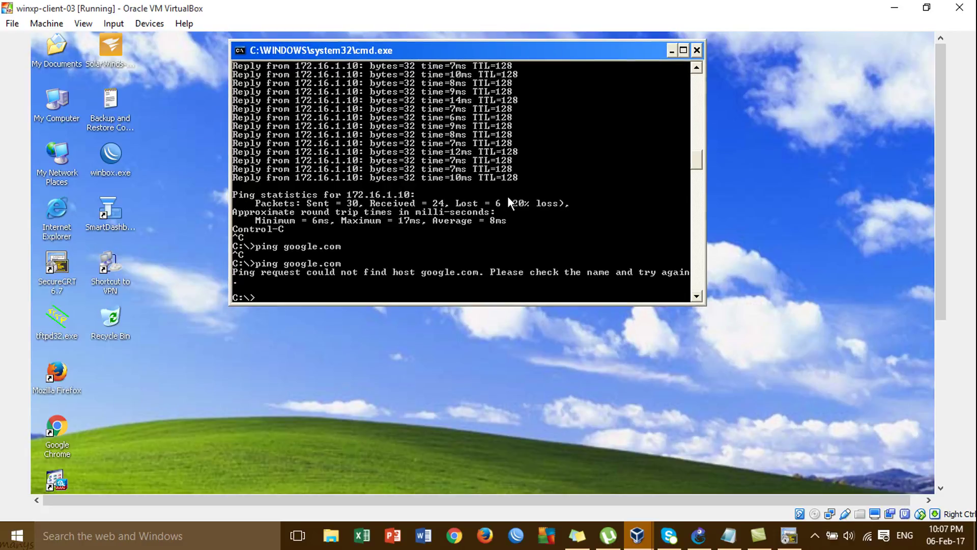
pyautogui.press('Up')
pyautogui.write('-t')
pyautogui.press('Return')
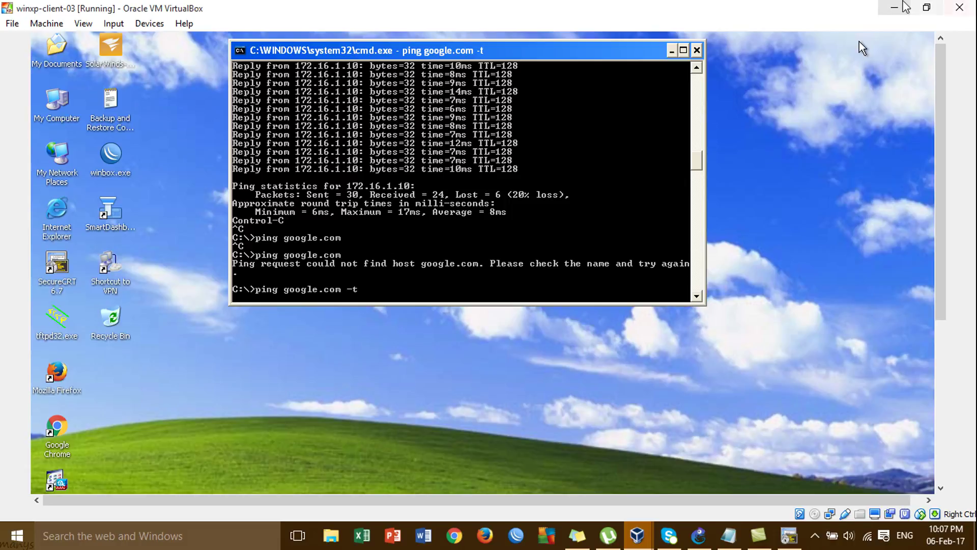
pyautogui.click(906, 7)
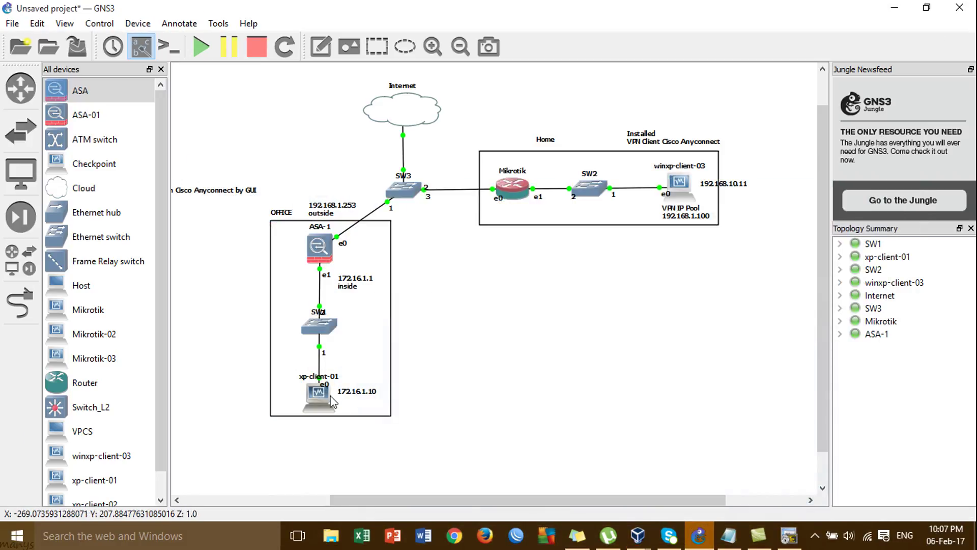
pyautogui.moveTo(321, 396)
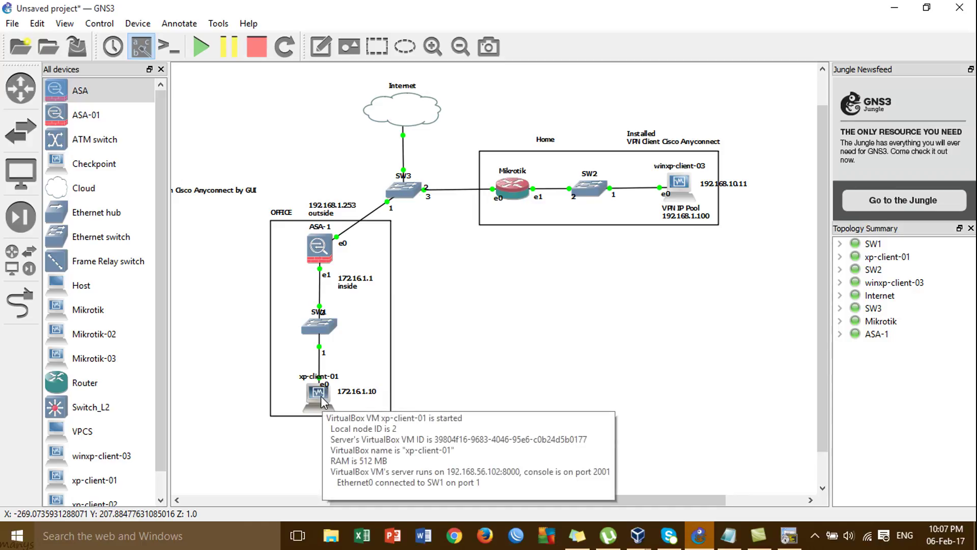
pyautogui.moveTo(642, 543)
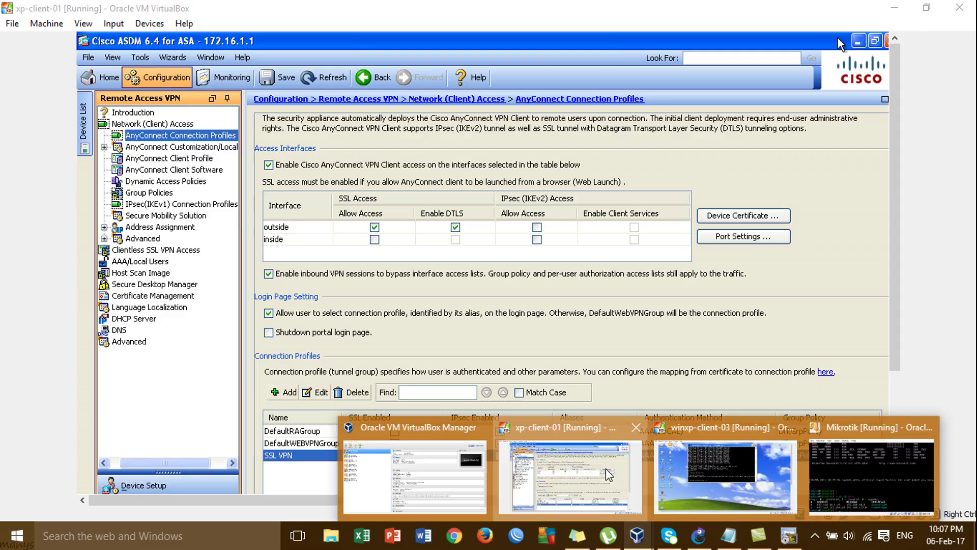
# In ASDM on xp-client-01, open the SSL VPN connection profile for editing
pyautogui.click(606, 469)
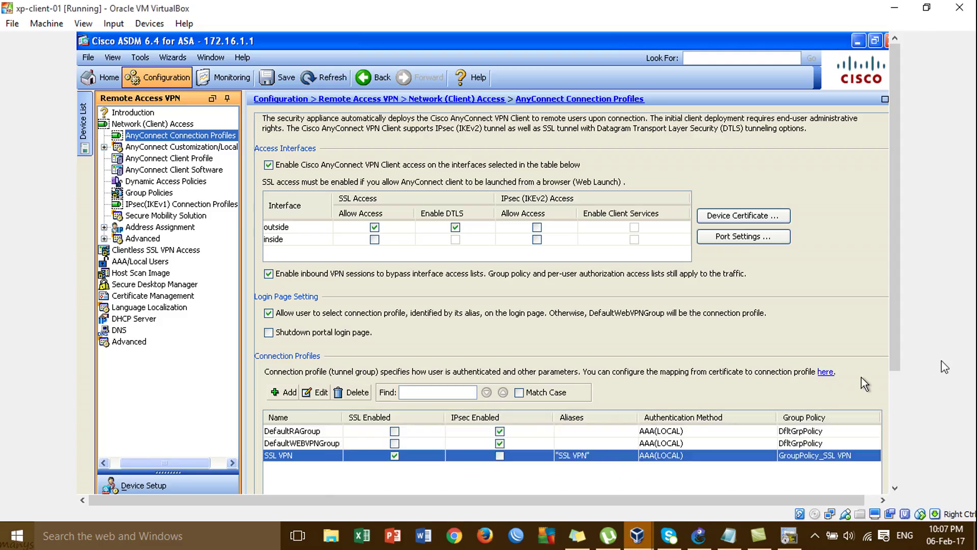
pyautogui.moveTo(897, 328); pyautogui.dragTo(907, 401)
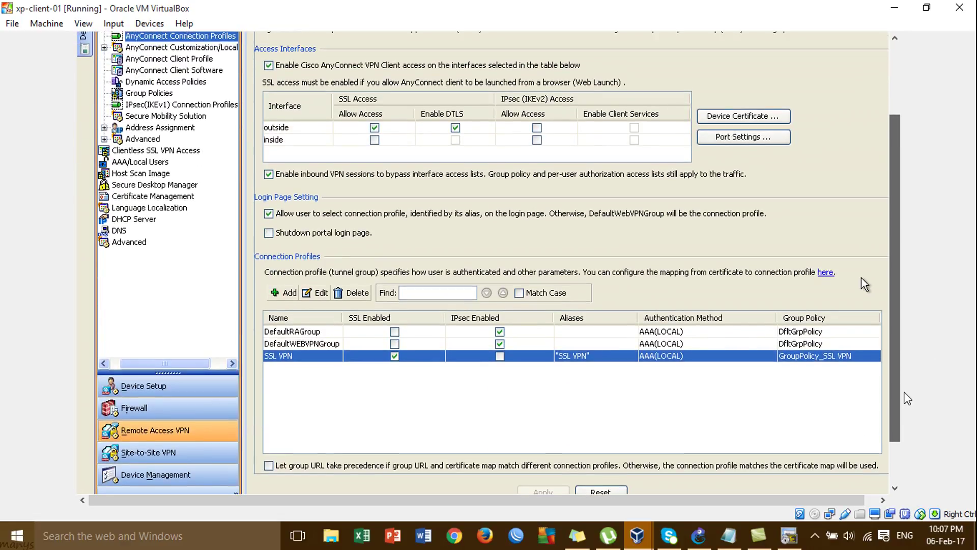
pyautogui.click(320, 293)
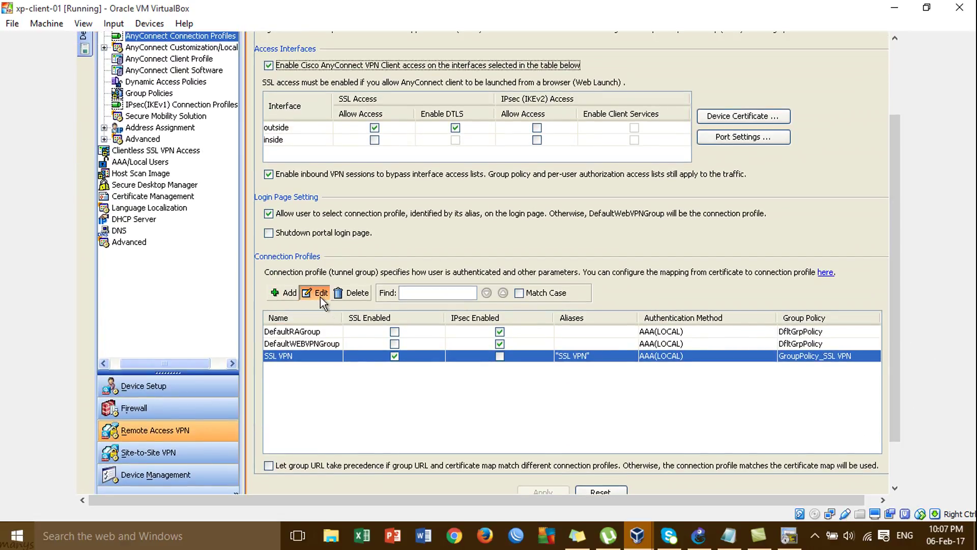
pyautogui.click(320, 294)
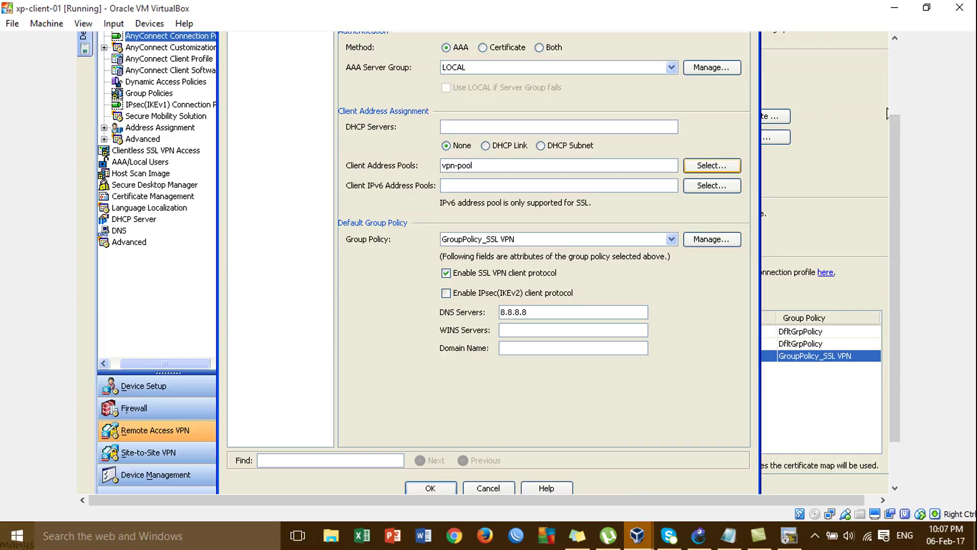
pyautogui.moveTo(887, 115); pyautogui.dragTo(887, 45)
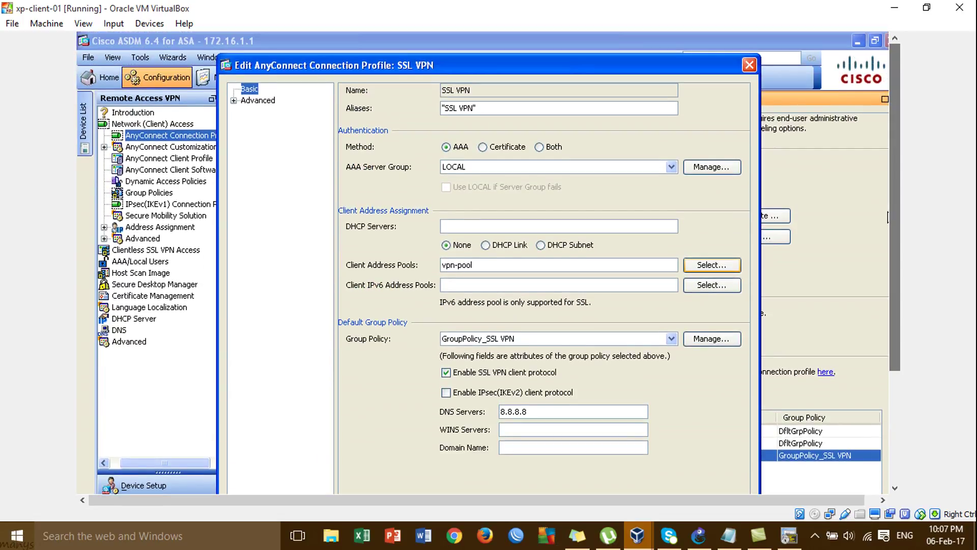
# Edit the GroupPolicy_SSL VPN group policy and expand its Advanced settings
pyautogui.click(714, 338)
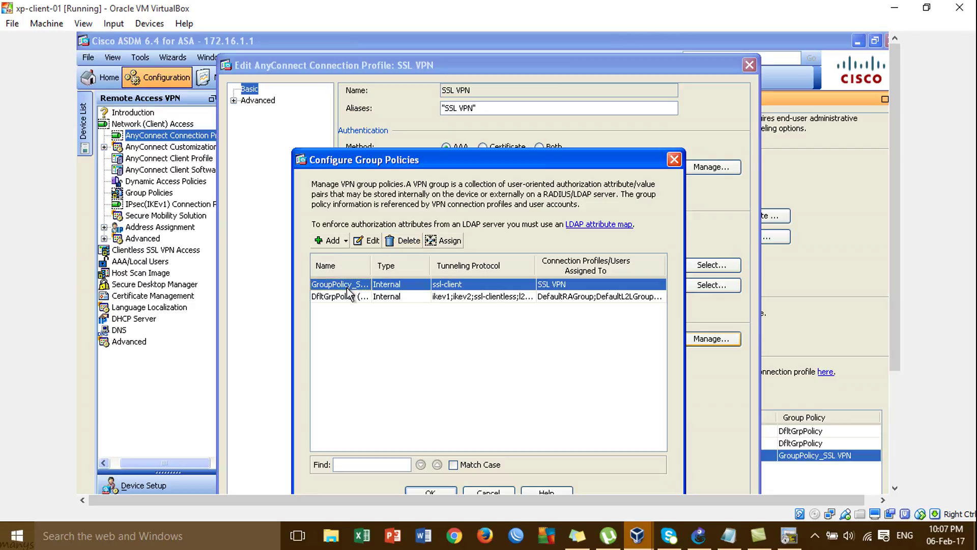
pyautogui.click(369, 241)
pyautogui.moveTo(459, 151); pyautogui.dragTo(460, 118)
pyautogui.click(168, 156)
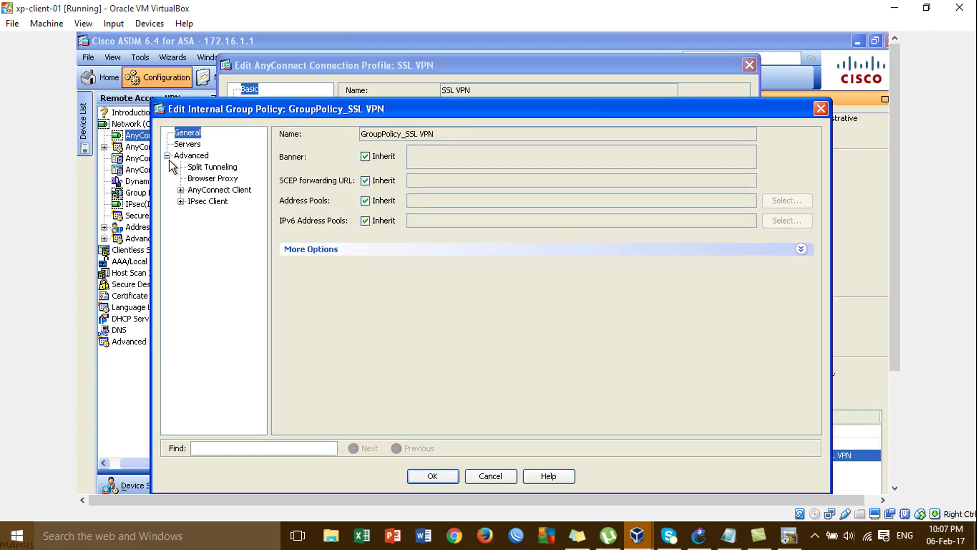
# Stop inheriting split tunneling, choose Tunnel Network List Below, and open the ACL Manager
pyautogui.click(193, 169)
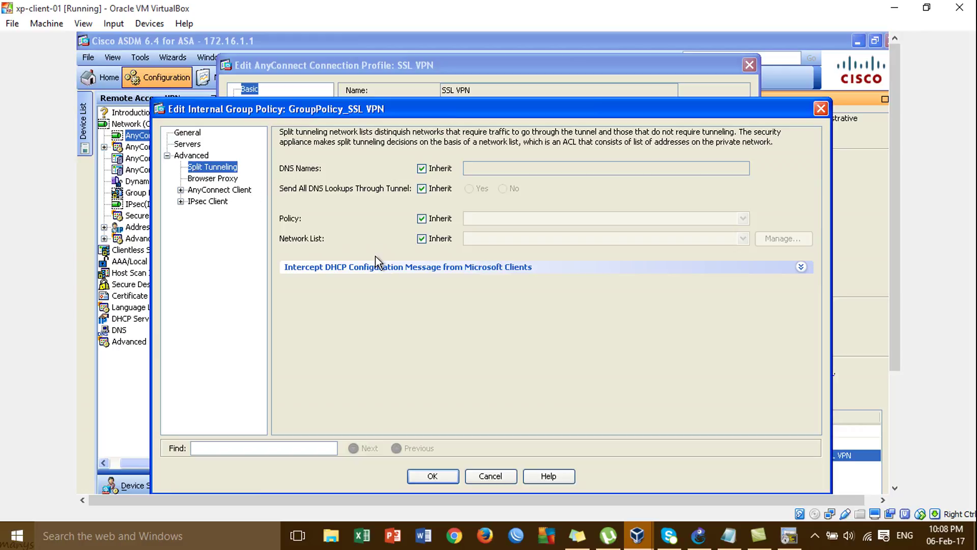
pyautogui.click(422, 219)
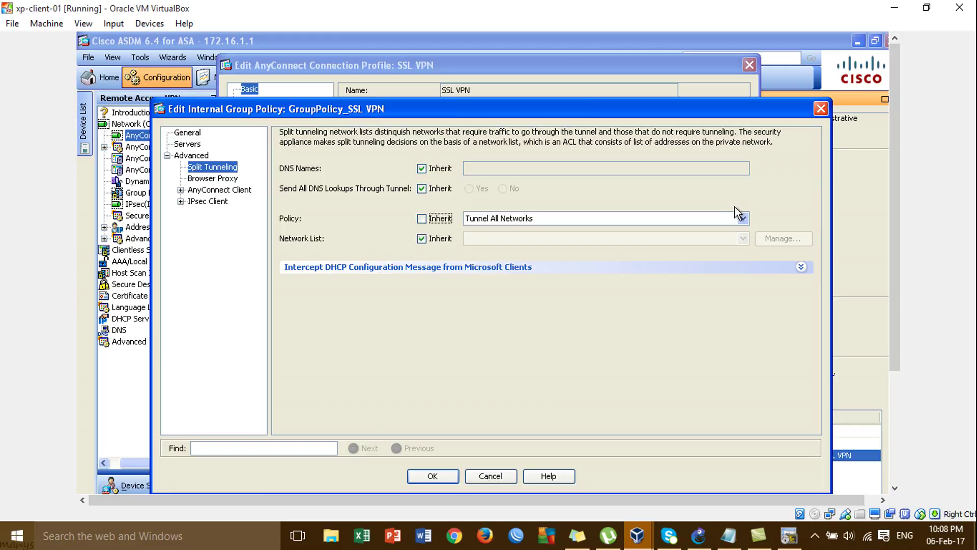
pyautogui.click(742, 218)
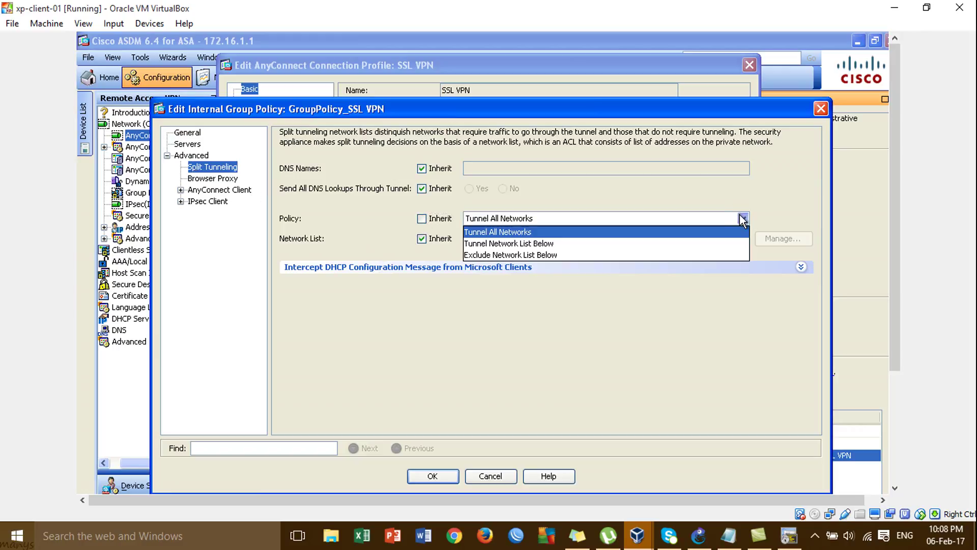
pyautogui.click(496, 244)
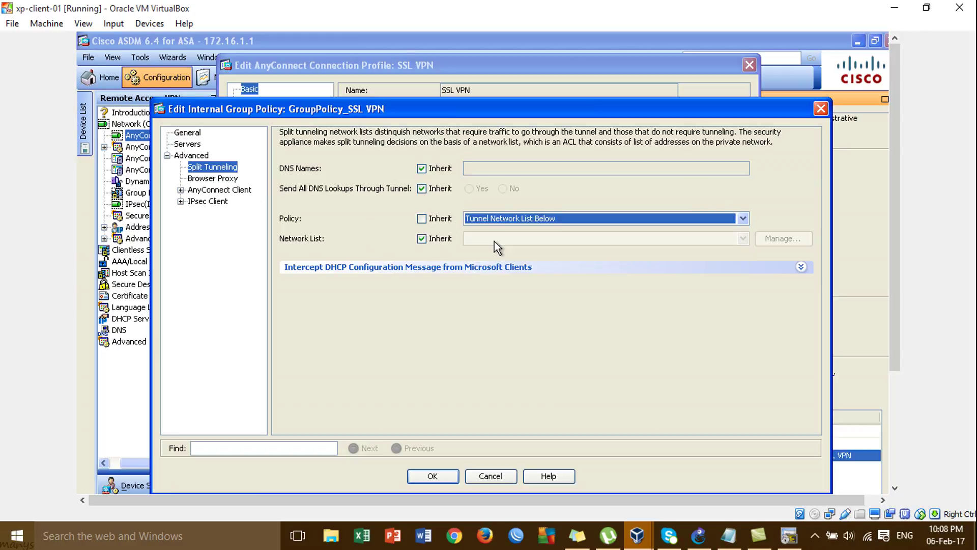
pyautogui.click(422, 239)
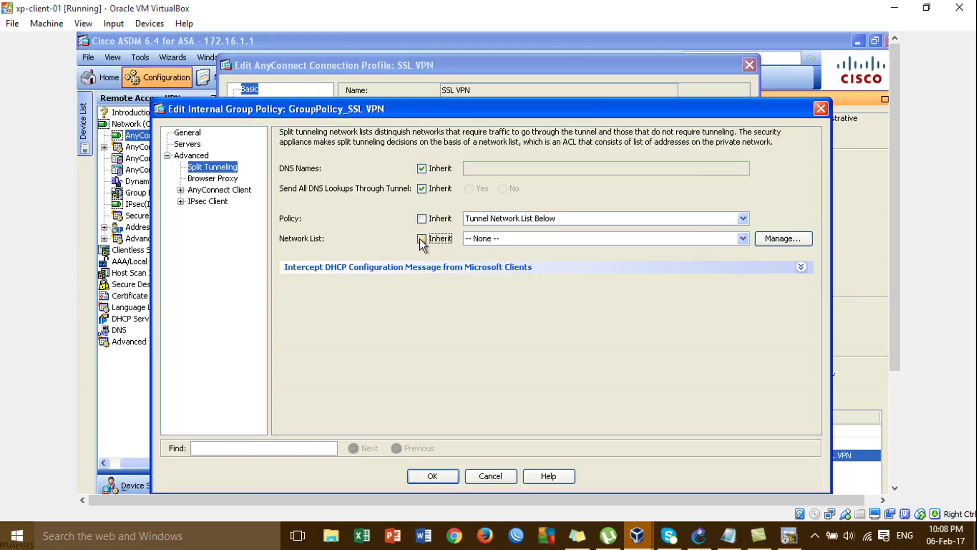
pyautogui.click(746, 239)
pyautogui.click(747, 239)
pyautogui.click(769, 241)
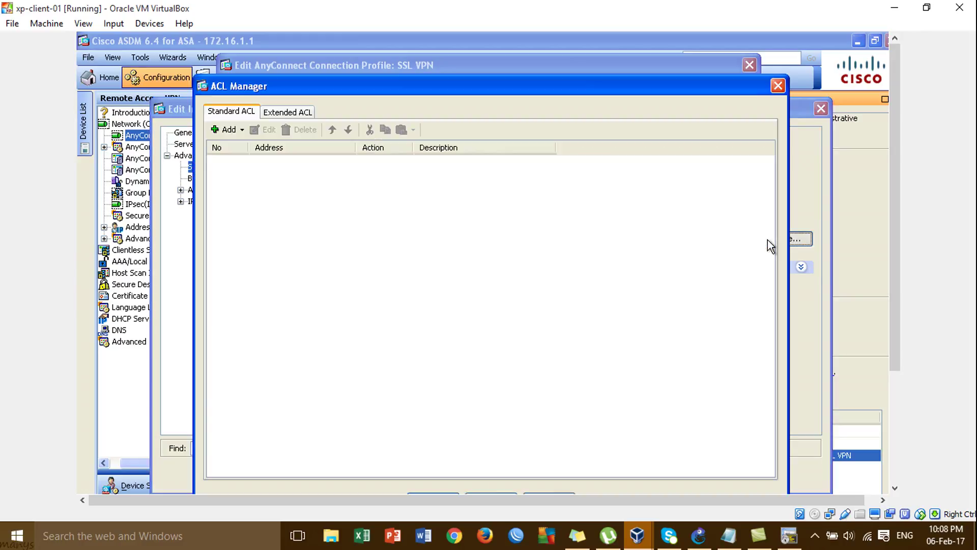
# Create a new standard ACL named vpn-acl
pyautogui.click(230, 130)
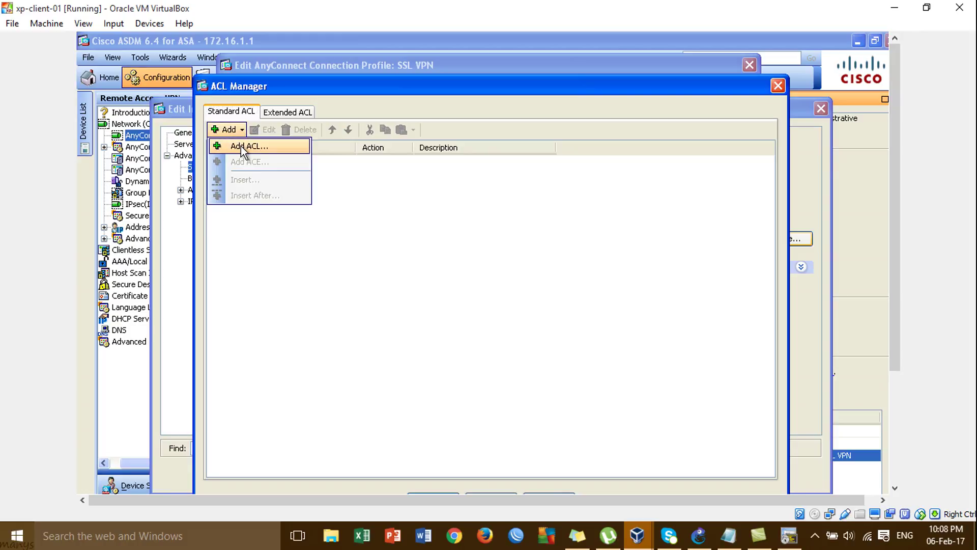
pyautogui.click(242, 148)
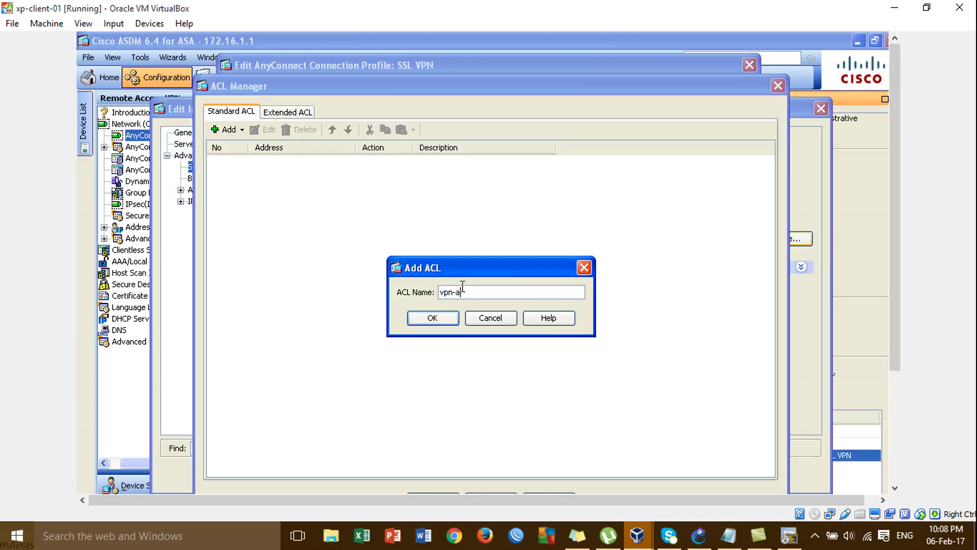
pyautogui.write('l')
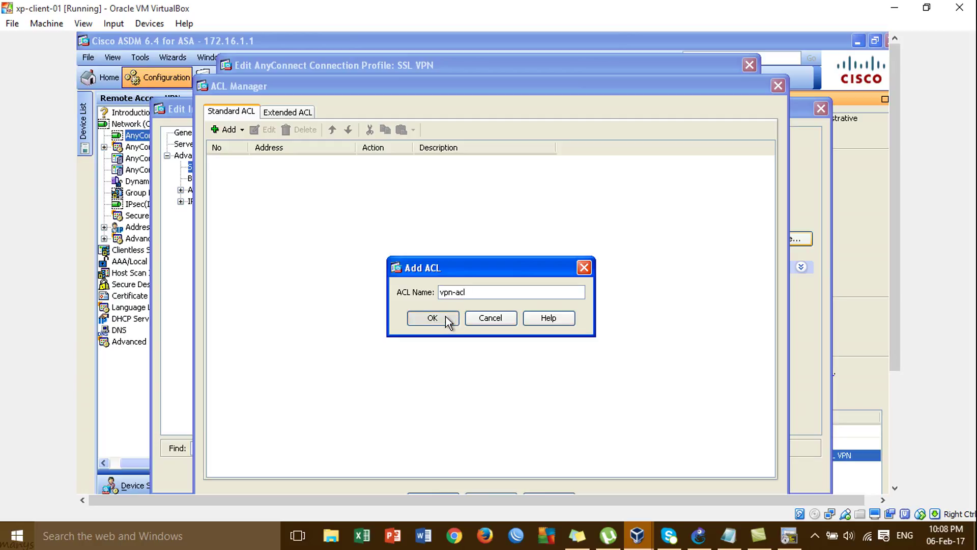
pyautogui.click(446, 318)
# Add a Permit entry for inside-network 172.16.1.0/24 to vpn-acl and use it as the network list
pyautogui.click(241, 130)
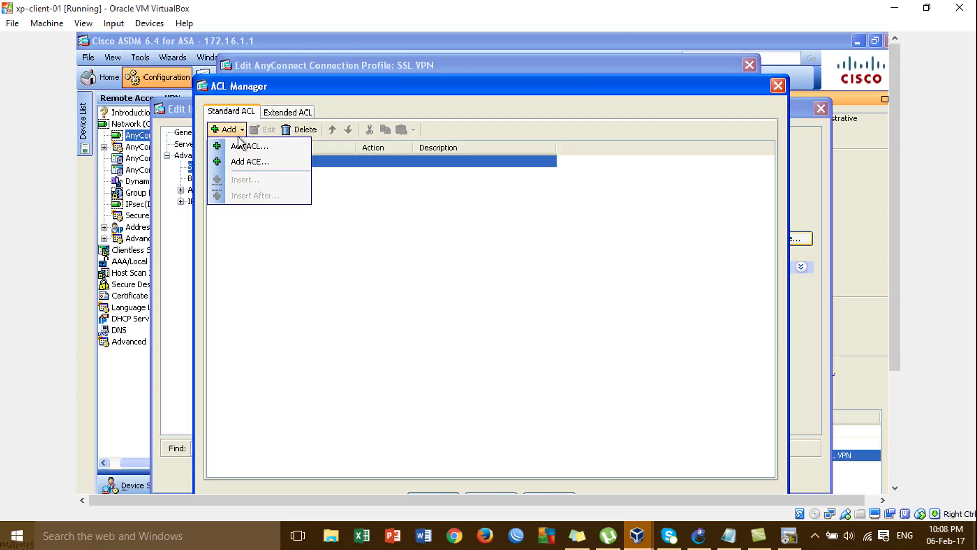
pyautogui.click(249, 161)
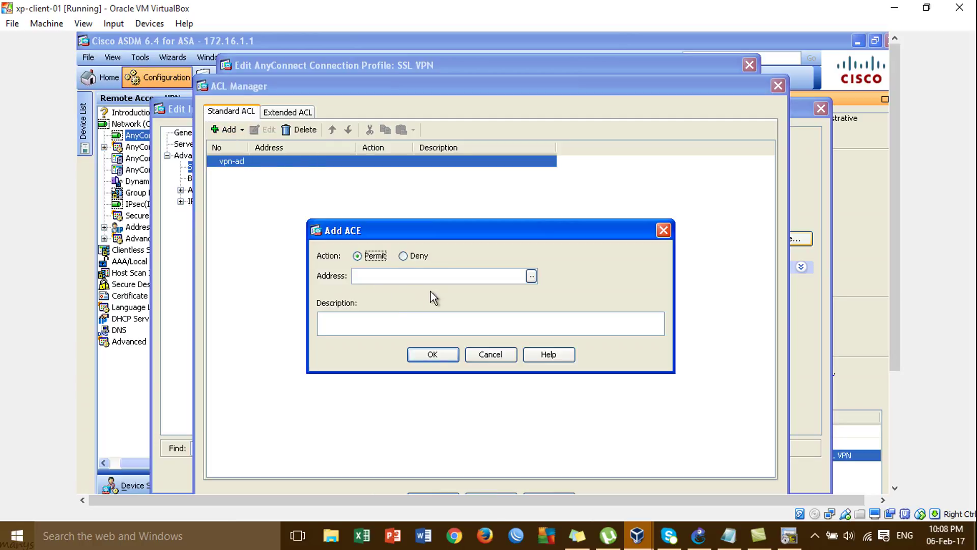
pyautogui.click(532, 276)
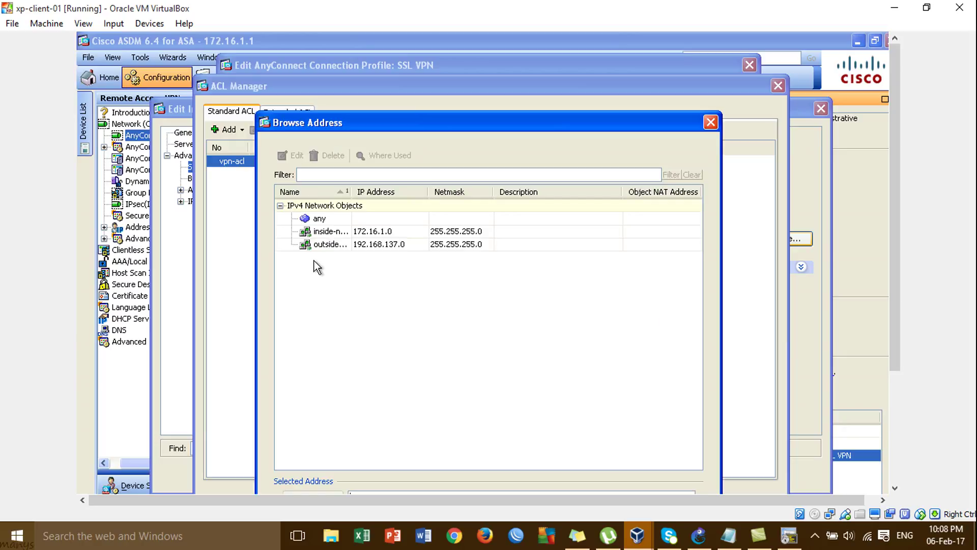
pyautogui.click(329, 232)
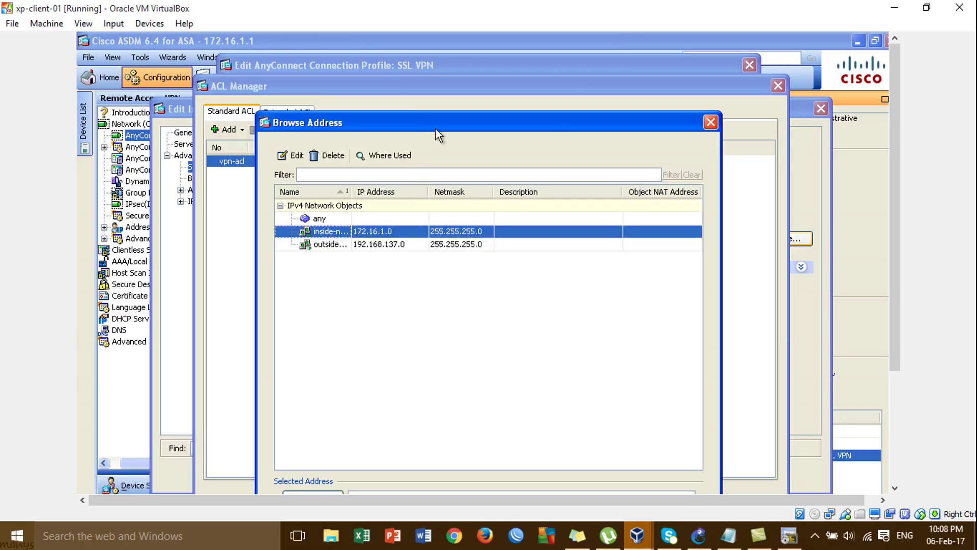
pyautogui.moveTo(435, 129); pyautogui.dragTo(429, 85)
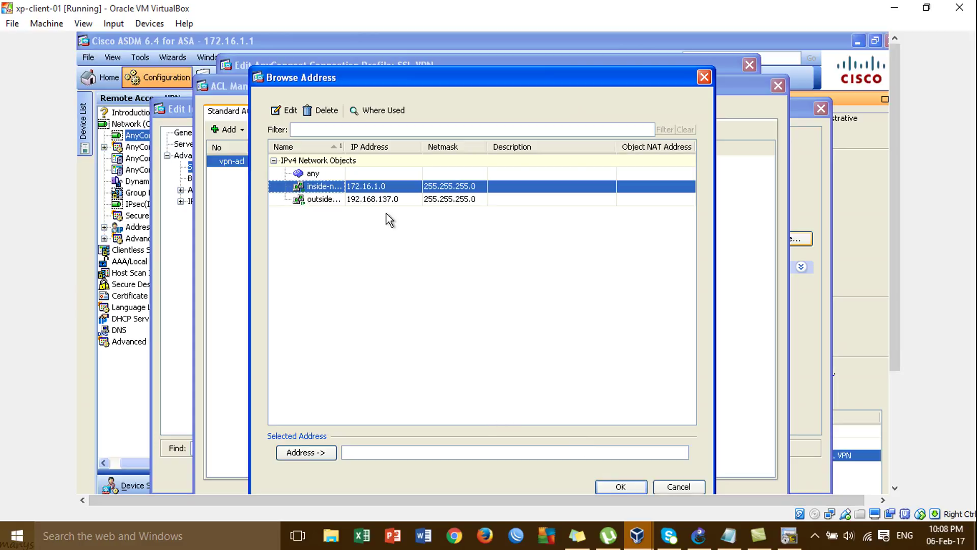
pyautogui.doubleClick(393, 188)
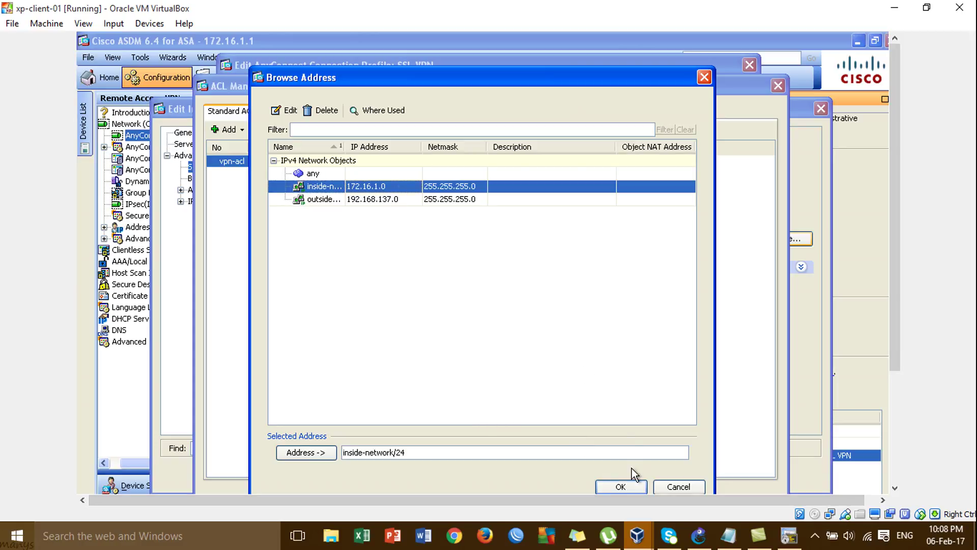
pyautogui.click(621, 486)
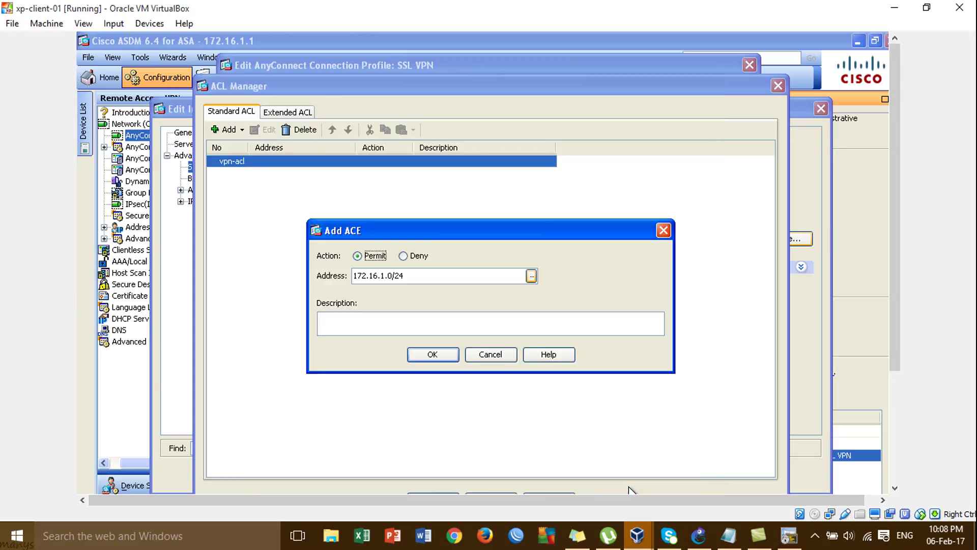
pyautogui.click(433, 353)
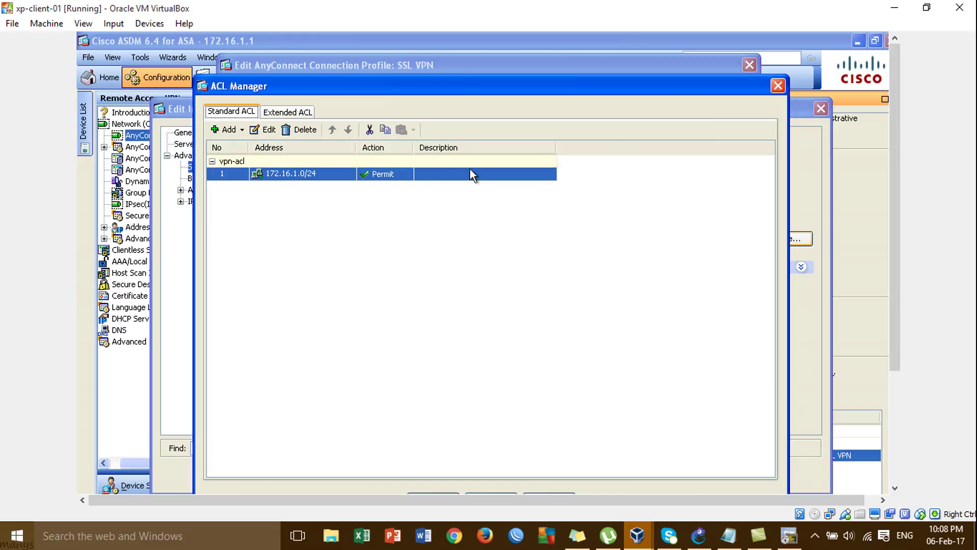
pyautogui.moveTo(670, 91); pyautogui.dragTo(669, 72)
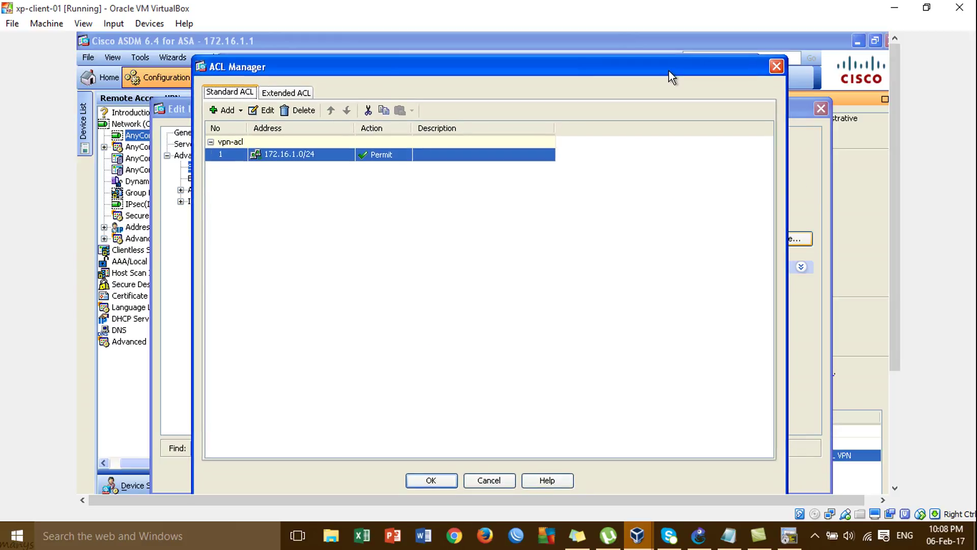
pyautogui.click(435, 480)
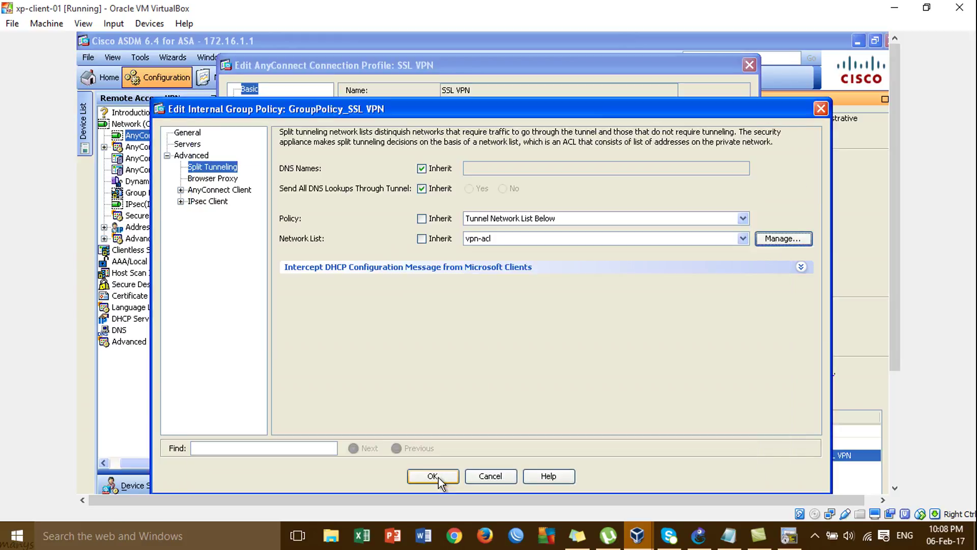
# Save the group policy, group policies list and SSL VPN connection profile
pyautogui.click(443, 478)
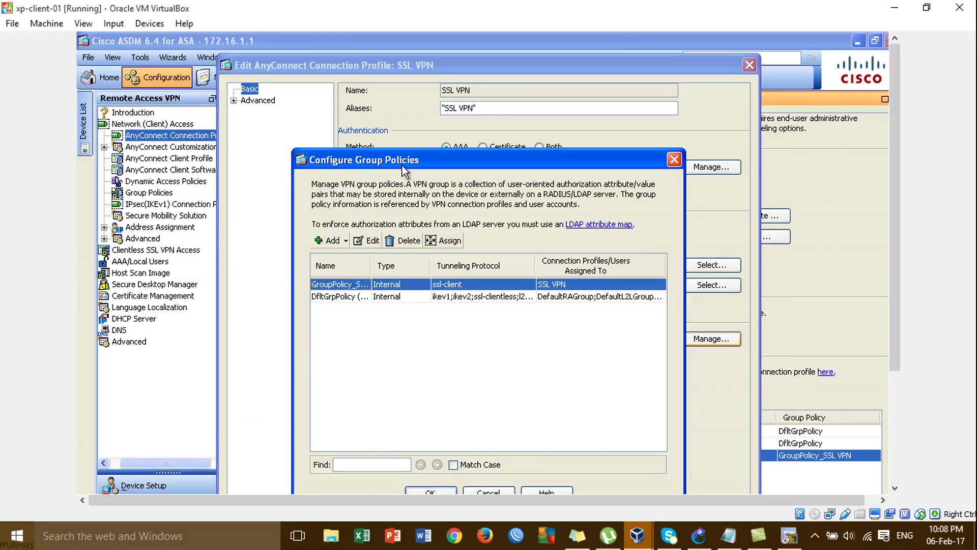
pyautogui.moveTo(406, 163); pyautogui.dragTo(396, 101)
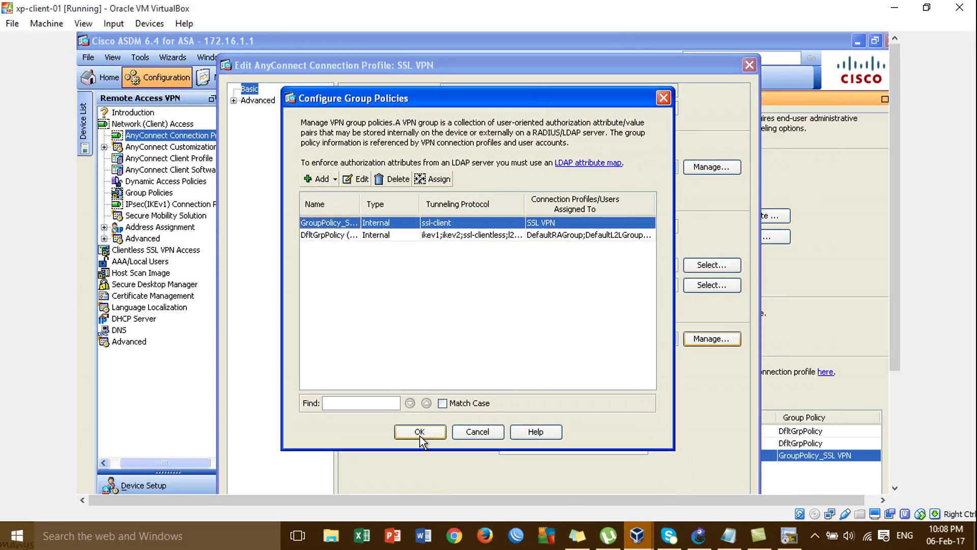
pyautogui.click(420, 435)
pyautogui.moveTo(490, 69); pyautogui.dragTo(485, 32)
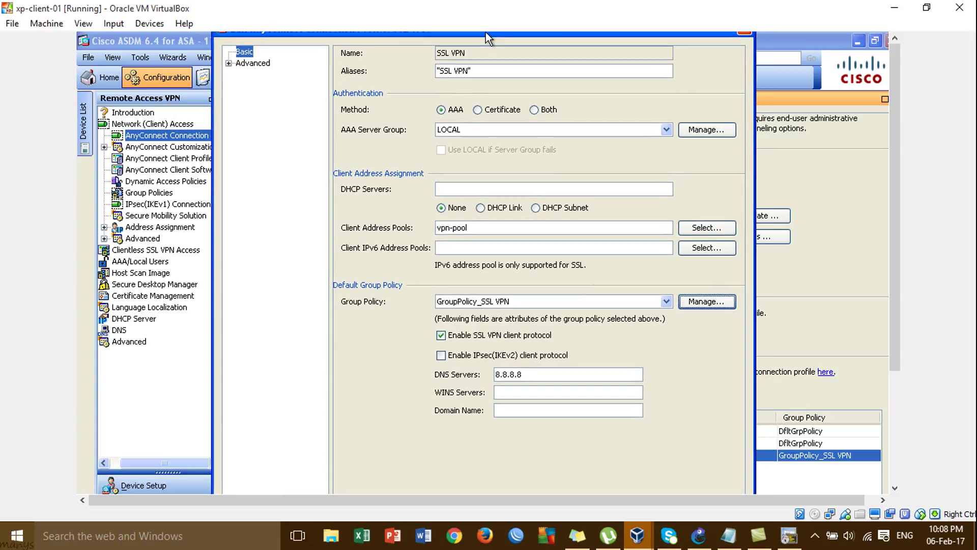
pyautogui.moveTo(900, 181); pyautogui.dragTo(903, 246)
pyautogui.click(424, 453)
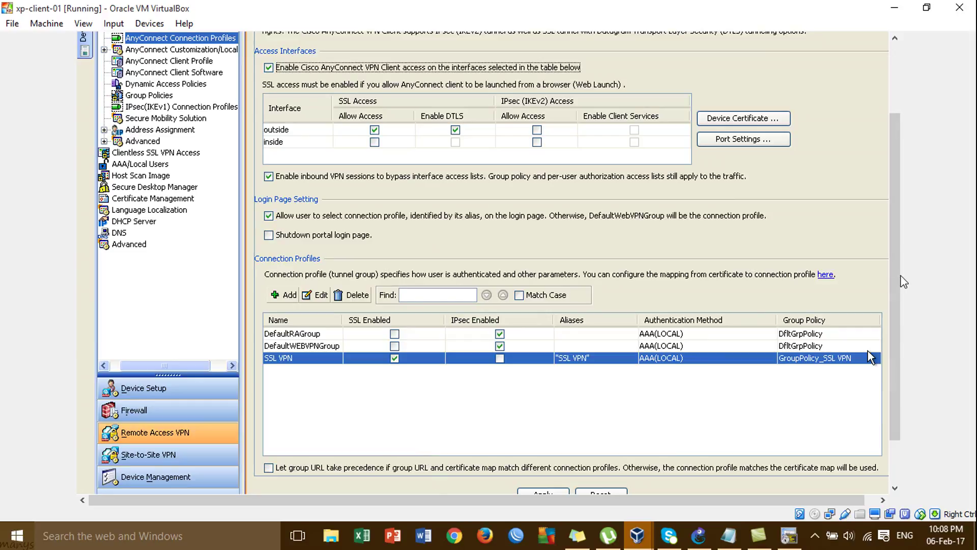
# Apply the split-tunnel configuration to the ASA and dismiss the command results
pyautogui.moveTo(897, 272); pyautogui.dragTo(897, 314)
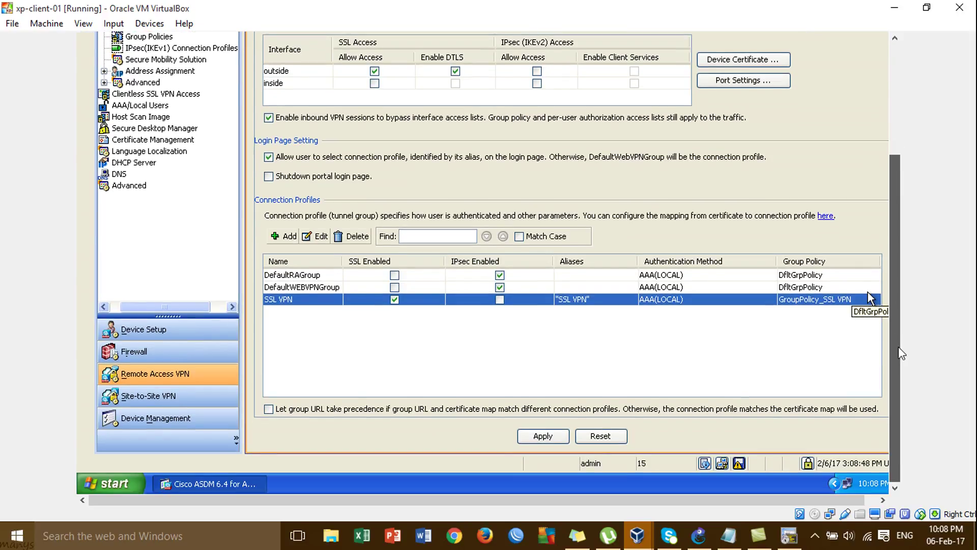
pyautogui.click(542, 436)
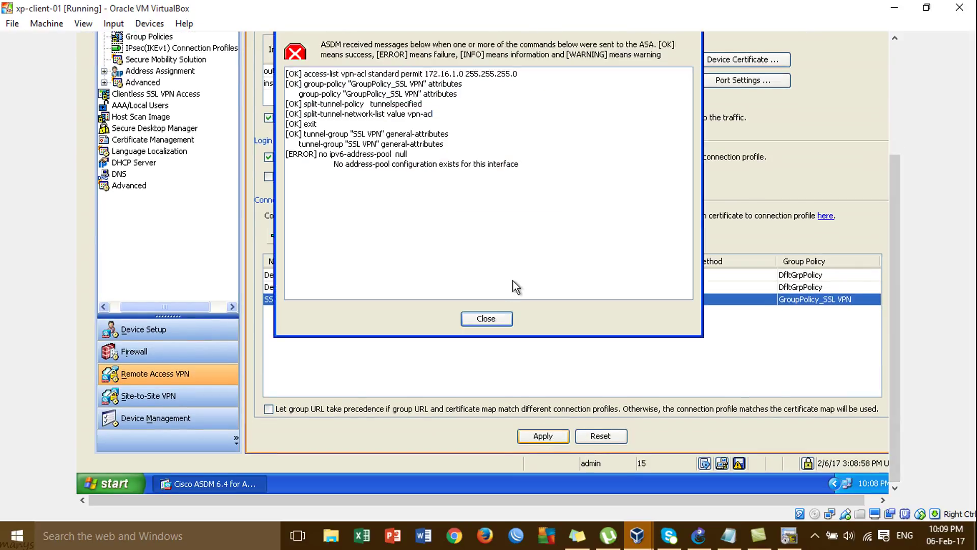
pyautogui.click(507, 320)
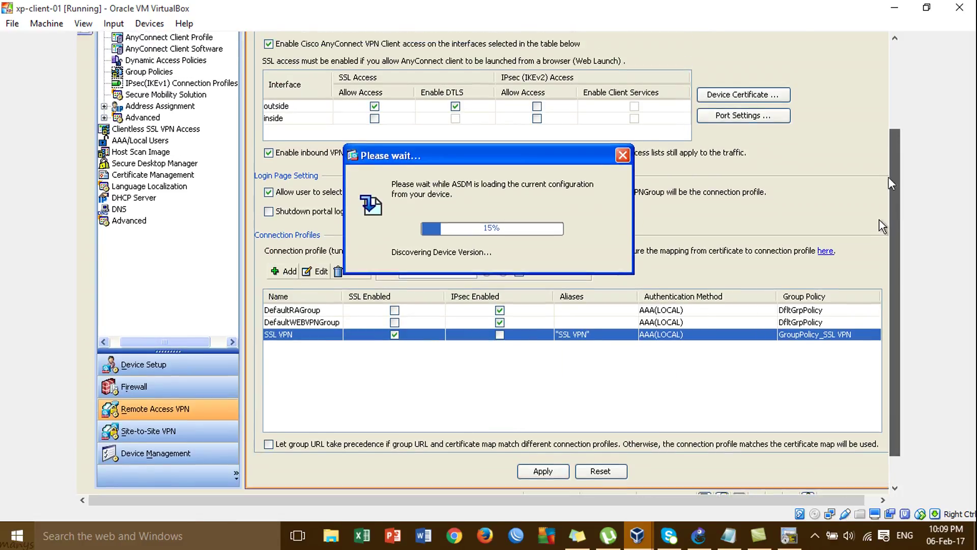
pyautogui.moveTo(892, 204); pyautogui.dragTo(892, 163)
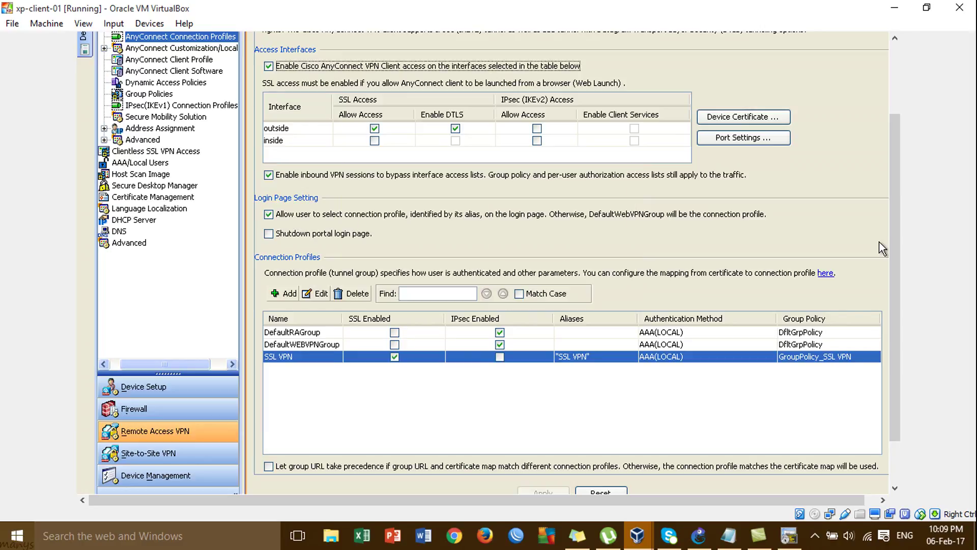
# Bring winxp-client-03 back and rerun 'ping google.com -t' from the command history
pyautogui.click(895, 7)
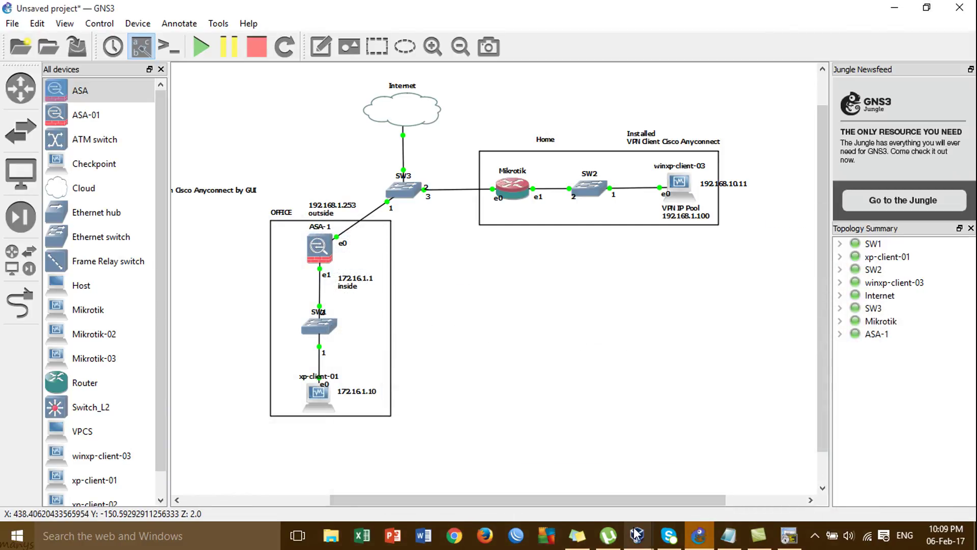
pyautogui.moveTo(631, 534)
pyautogui.click(690, 469)
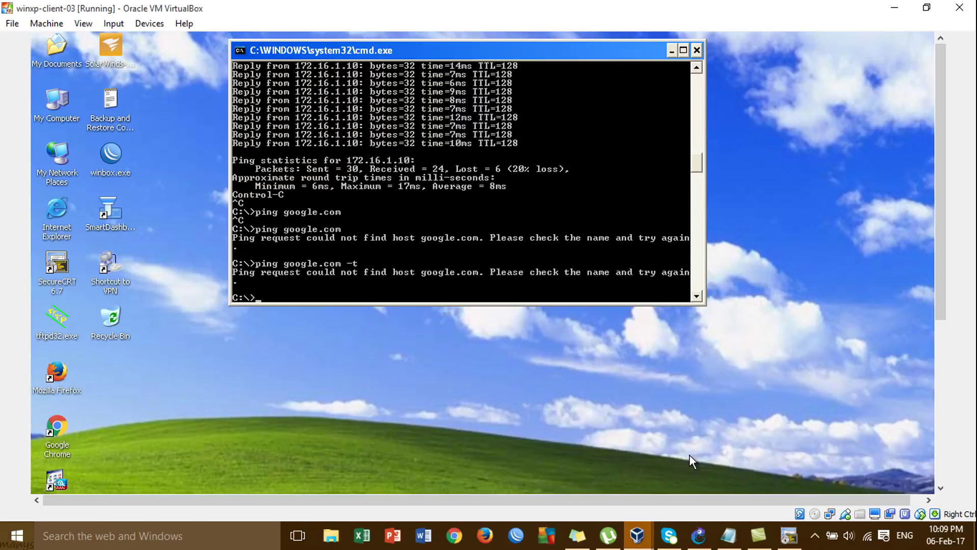
pyautogui.press('Up')
pyautogui.press('Return')
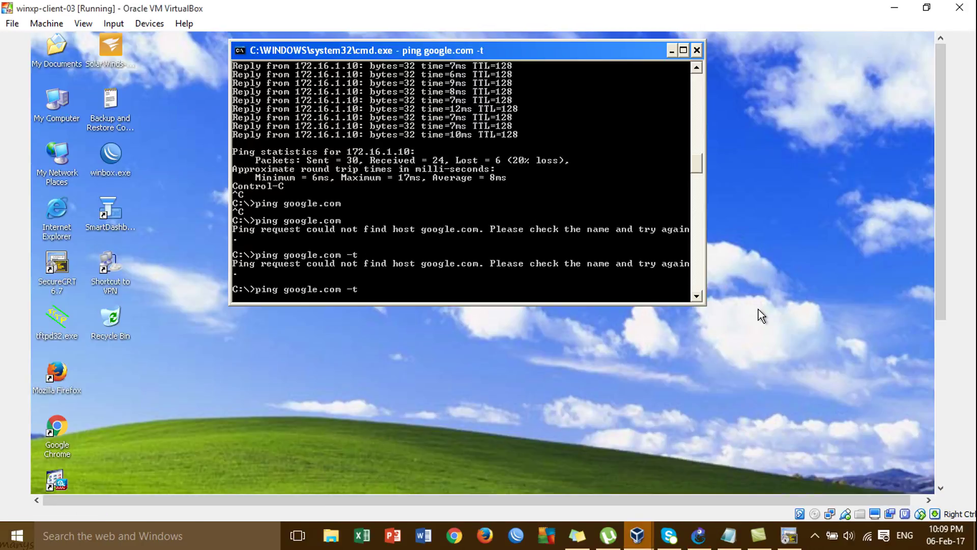
pyautogui.moveTo(943, 280); pyautogui.dragTo(946, 483)
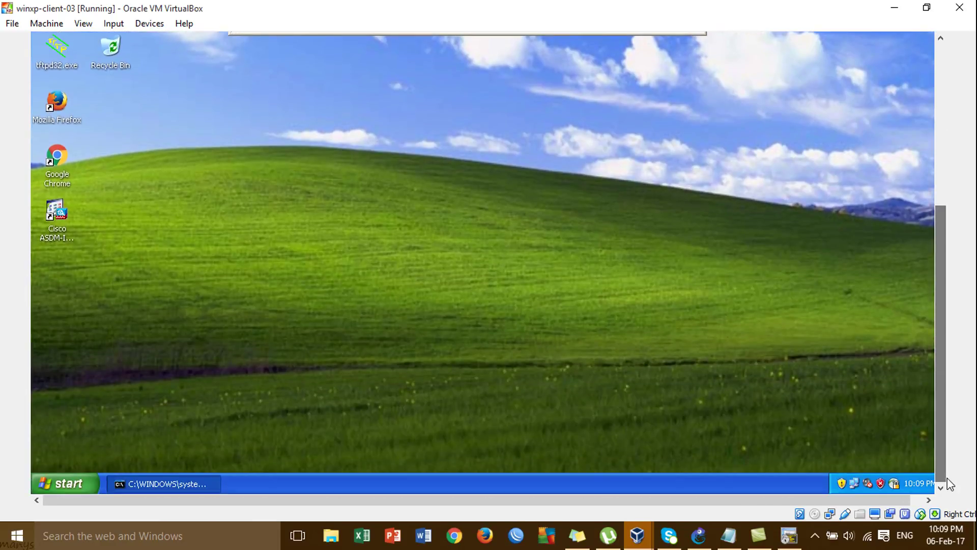
# From the tray AnyConnect client, disconnect the 192.168.137.253 session and start connecting again
pyautogui.click(898, 484)
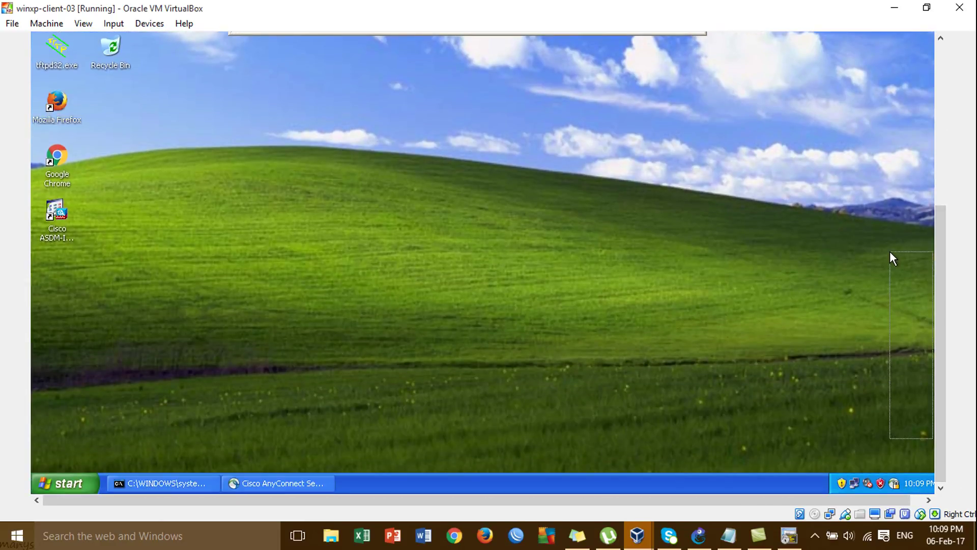
pyautogui.moveTo(941, 299); pyautogui.dragTo(923, 166)
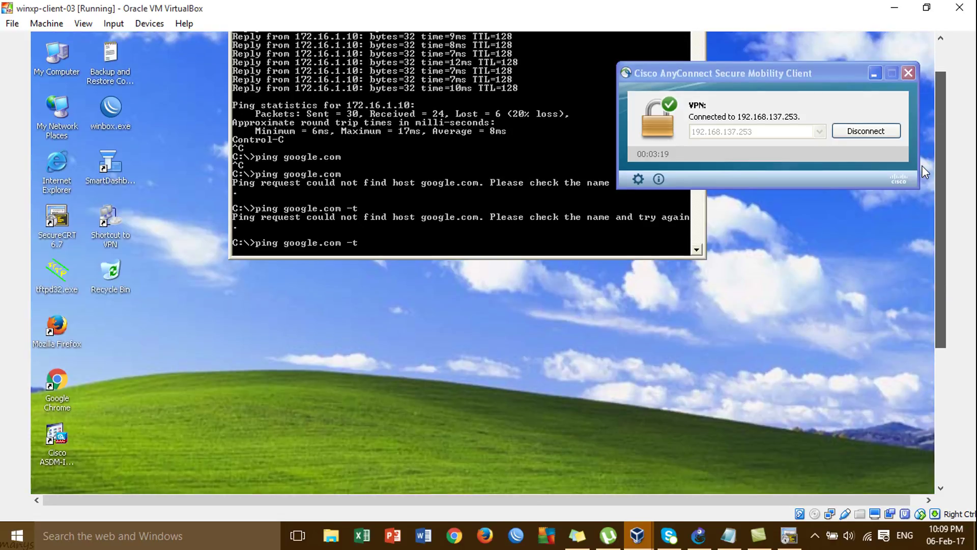
pyautogui.click(863, 138)
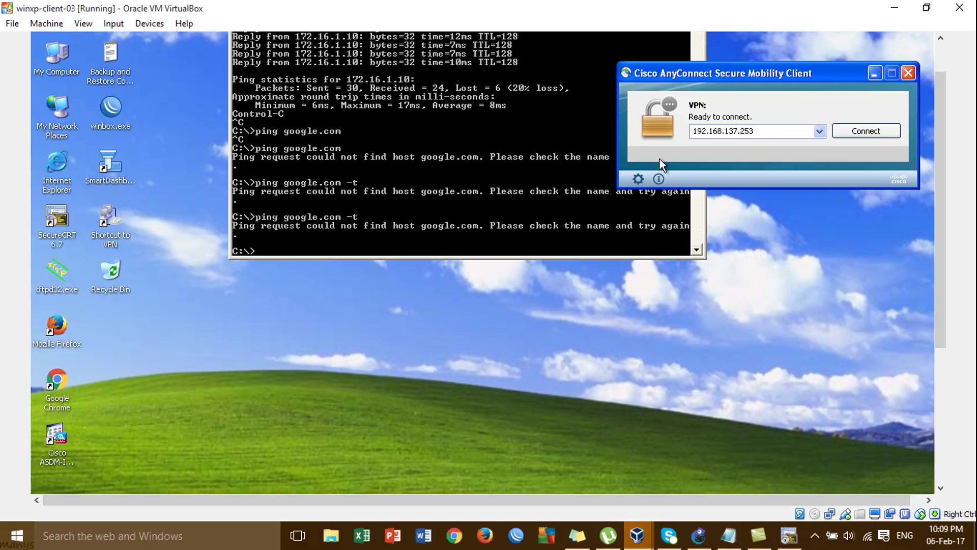
pyautogui.click(865, 133)
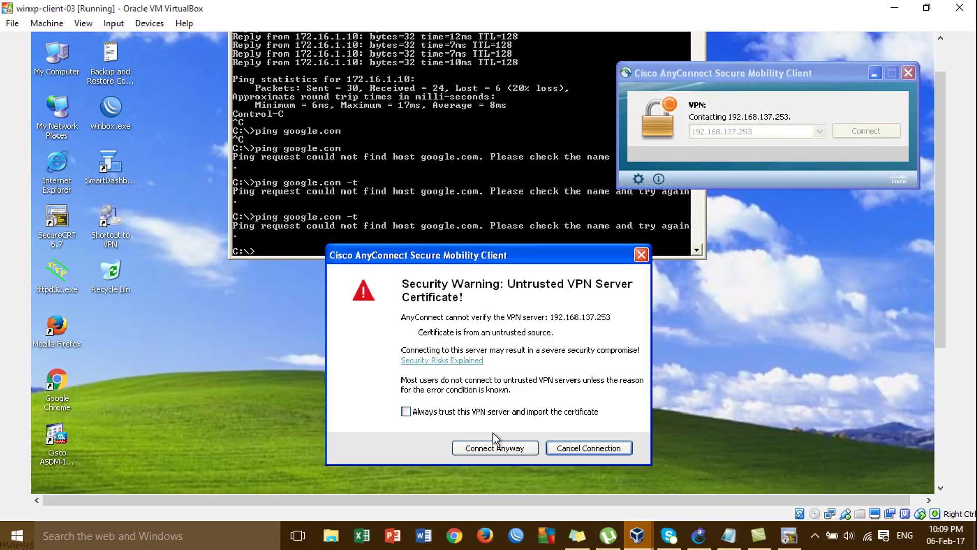
# Accept the untrusted certificate, submit the VPN password, and rerun the continuous google.com ping
pyautogui.click(494, 446)
pyautogui.write('*')
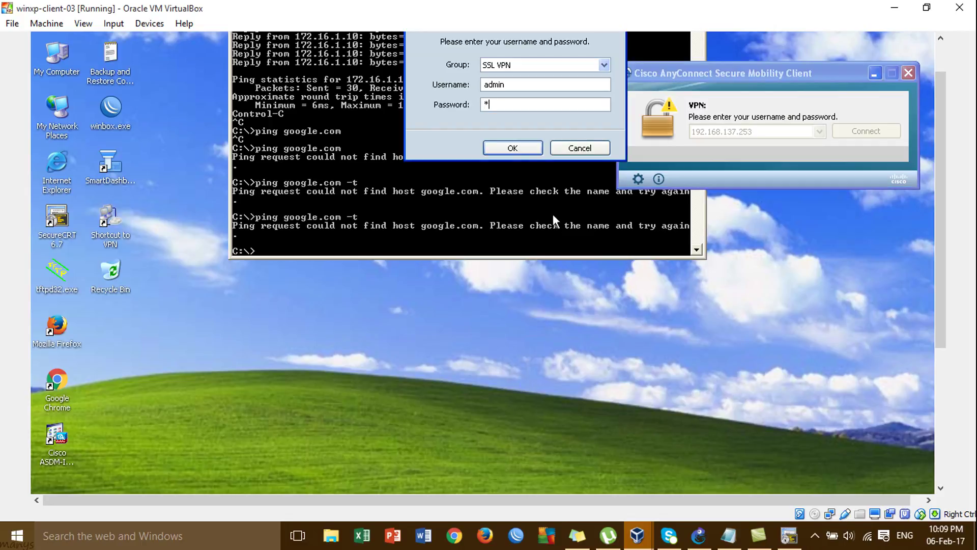
pyautogui.write('****')
pyautogui.click(512, 146)
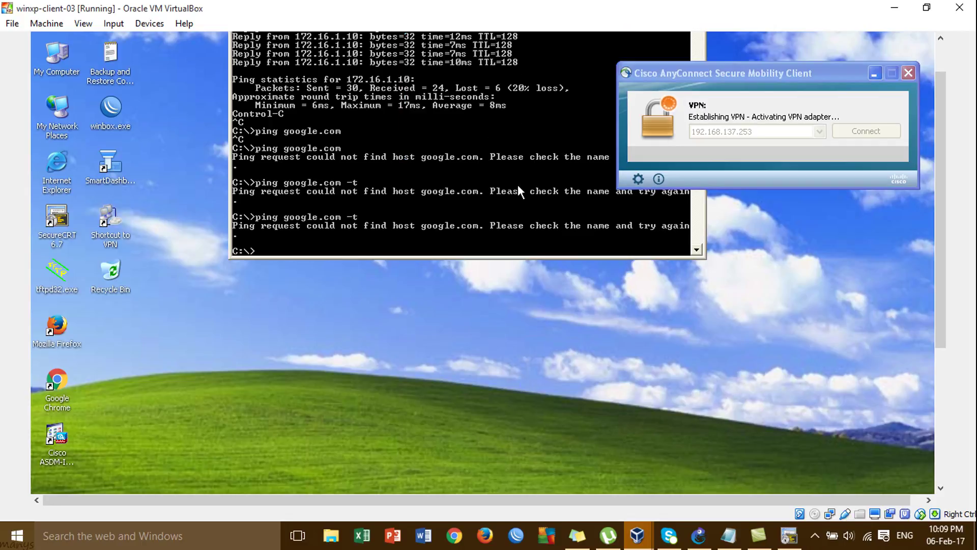
pyautogui.press('Up')
pyautogui.press('Return')
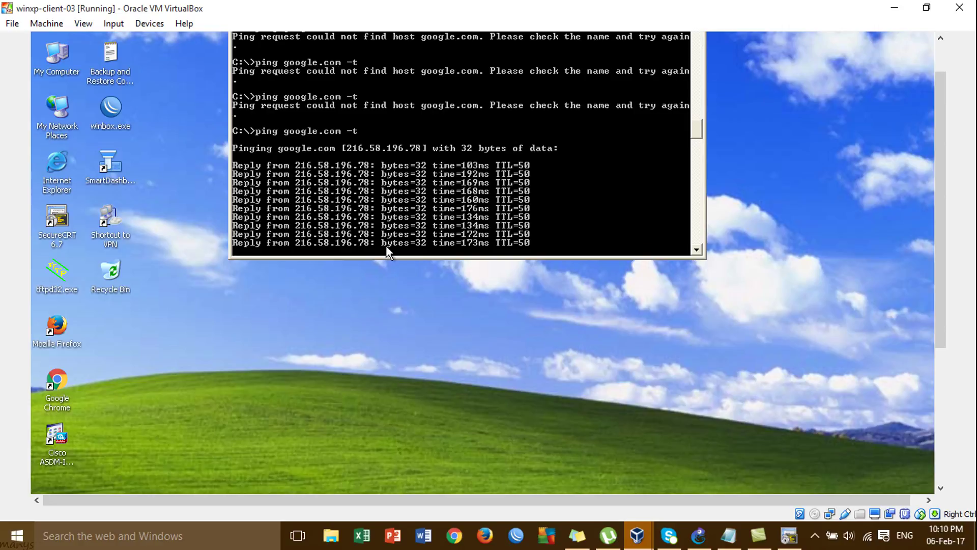
# Stop the ping, ping 172.16.1.10 and google.com, then close the Command Prompt
pyautogui.hotkey('ctrl', 'c')
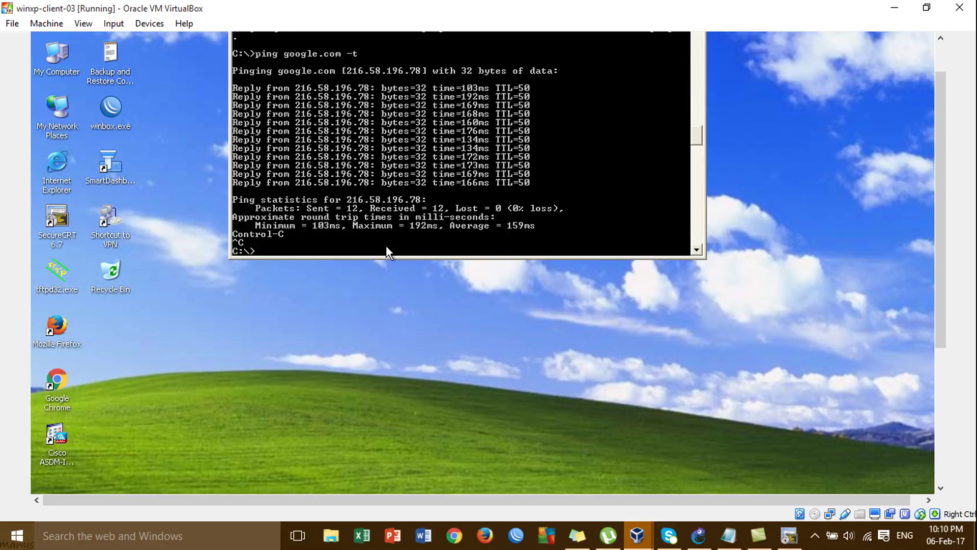
pyautogui.write('ping 172.16.1.10')
pyautogui.press('Return')
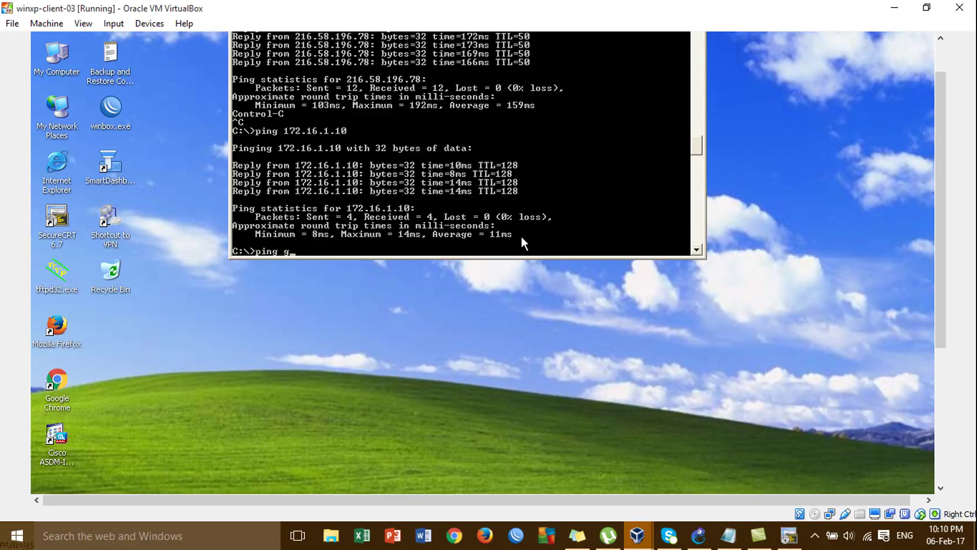
pyautogui.write('m')
pyautogui.press('Return')
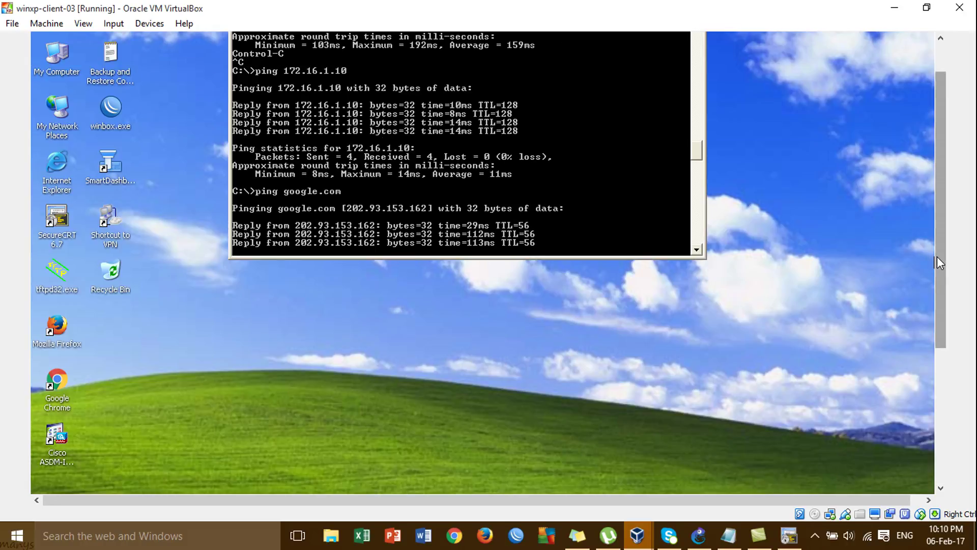
pyautogui.moveTo(937, 256); pyautogui.dragTo(937, 227)
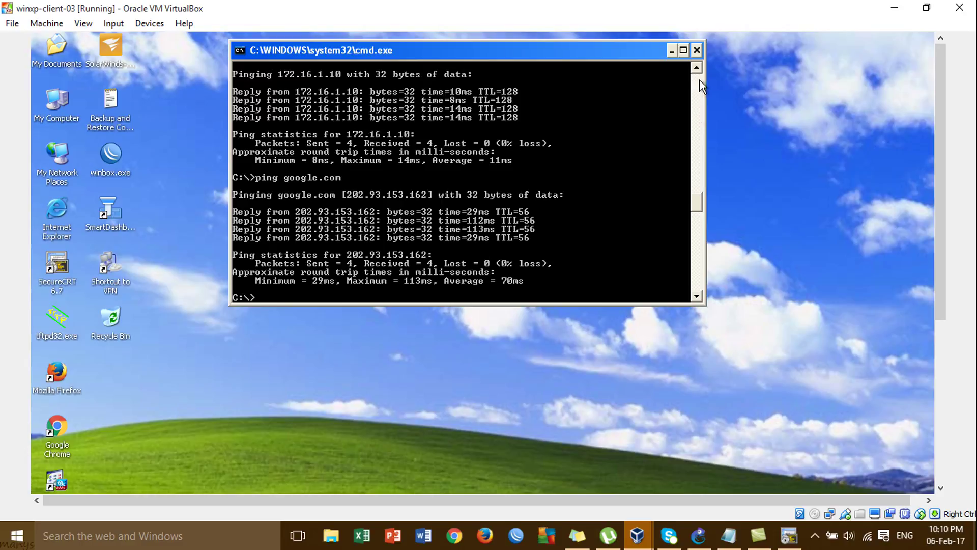
pyautogui.click(698, 51)
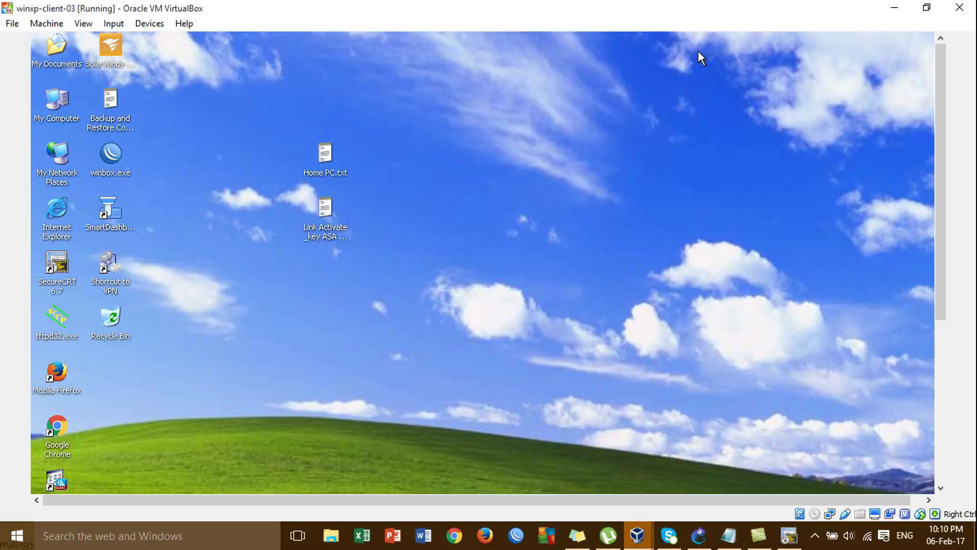
# Refresh the desktop, minimize the winxp-client-03 VM and GNS3, and bring xp-client-01 forward
pyautogui.rightClick(458, 122)
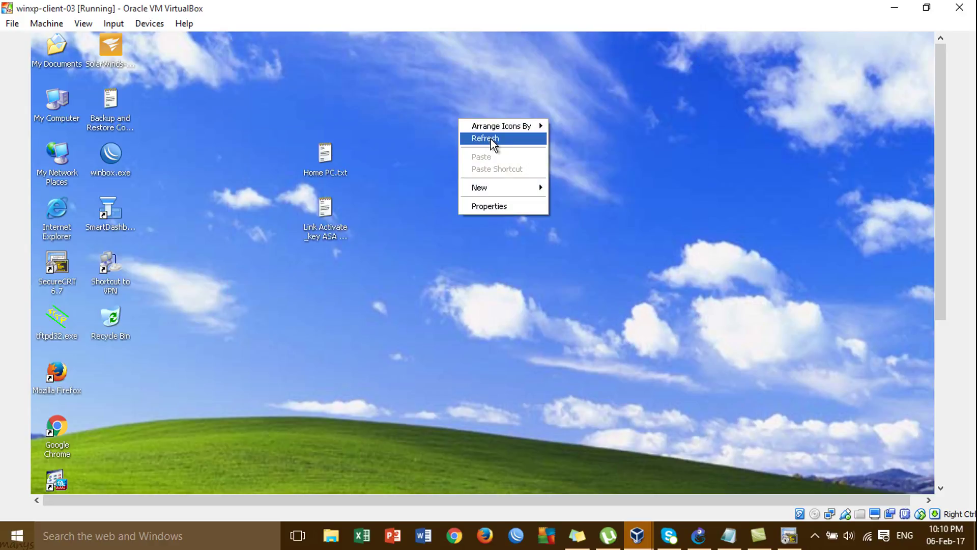
pyautogui.click(489, 138)
pyautogui.click(896, 9)
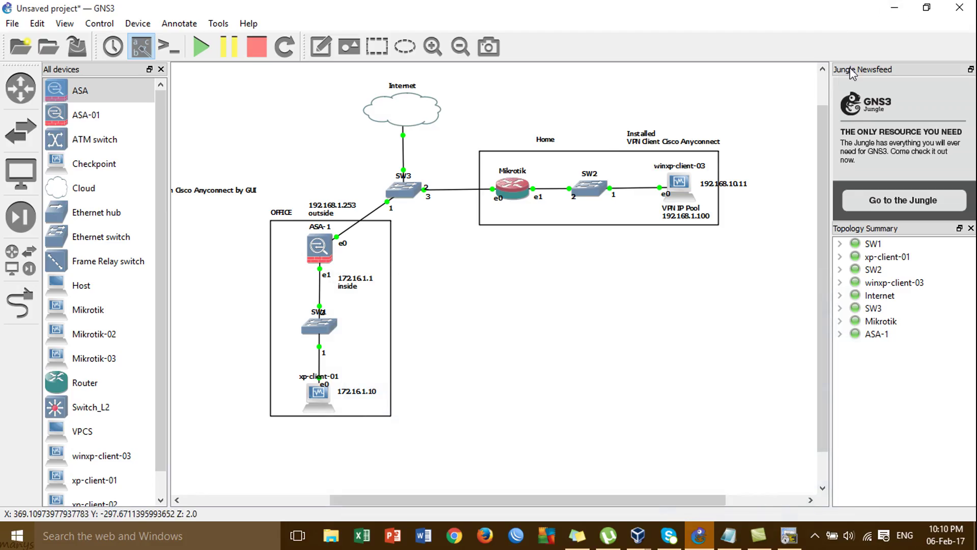
pyautogui.click(898, 10)
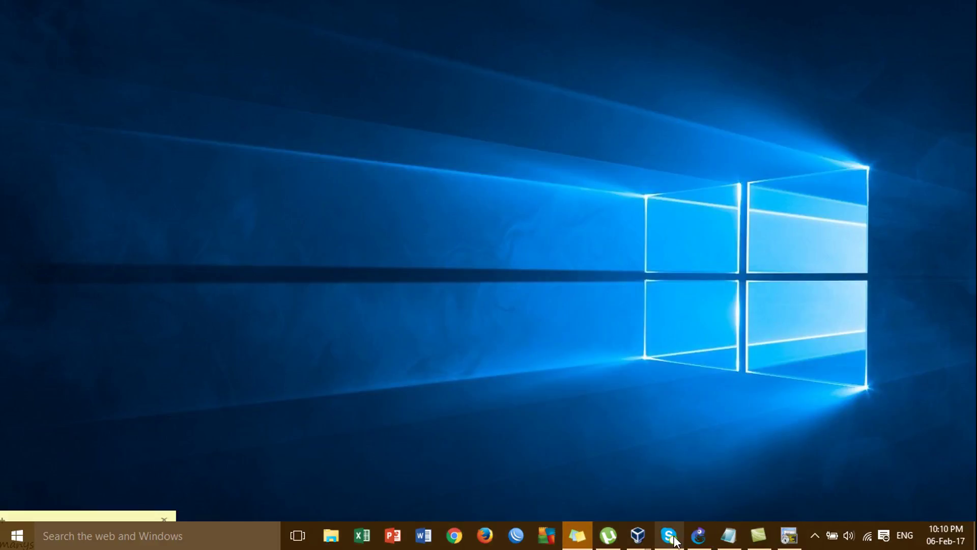
pyautogui.moveTo(654, 539)
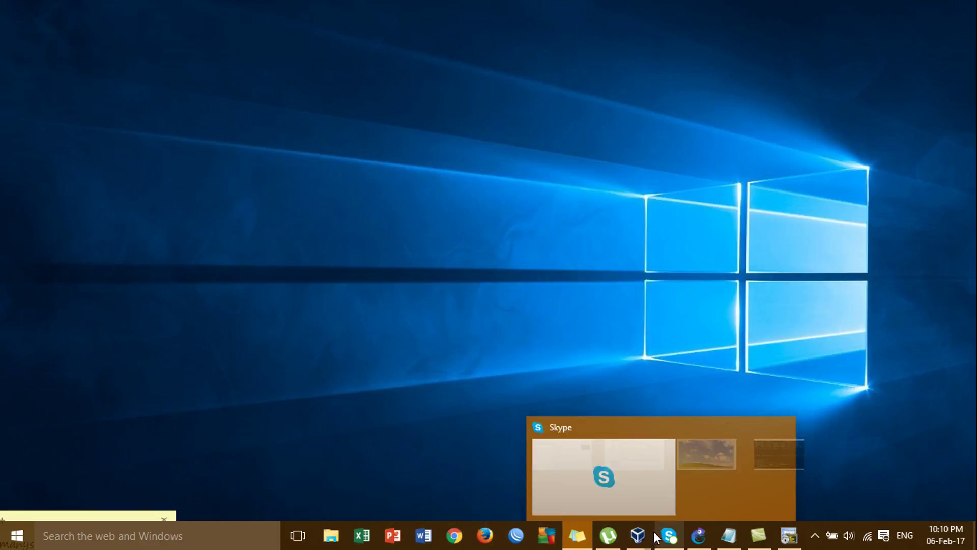
pyautogui.moveTo(621, 537)
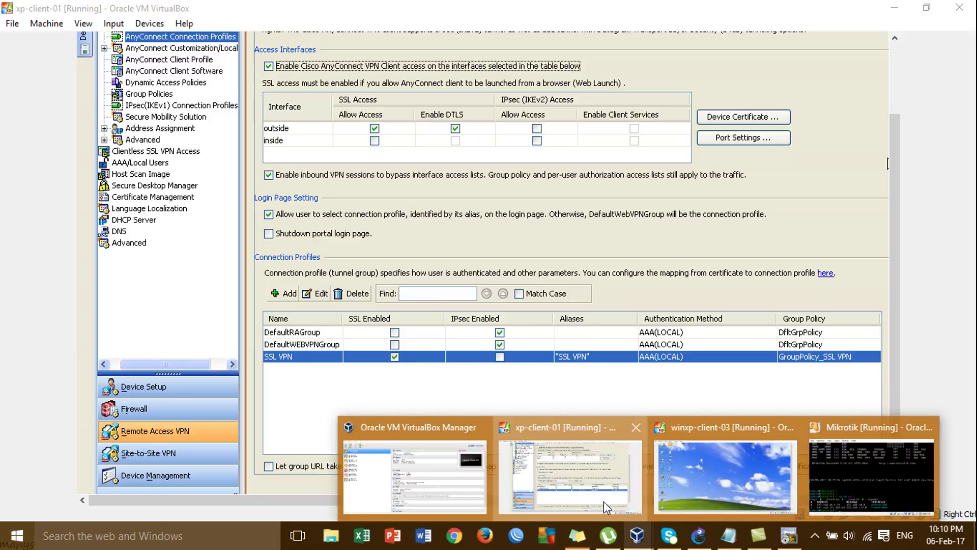
pyautogui.click(604, 502)
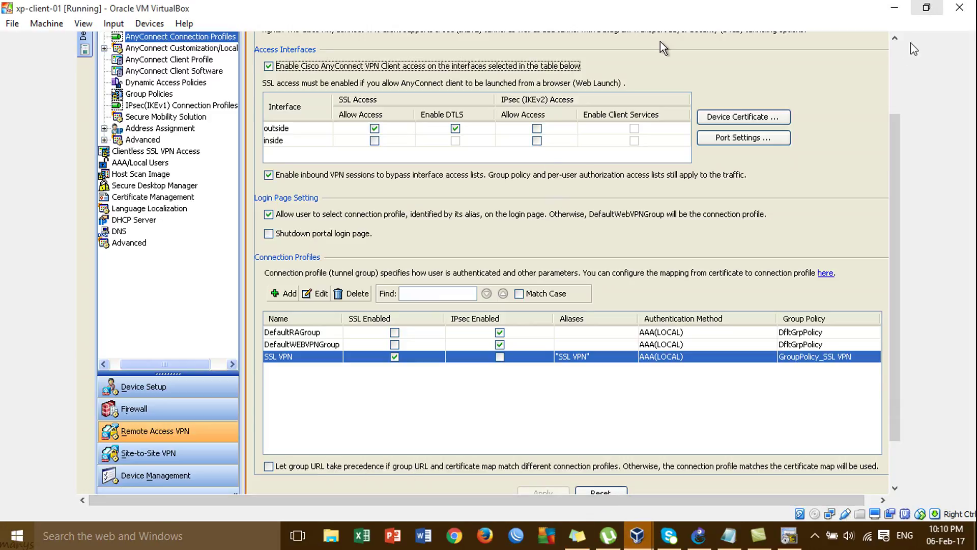
# Minimize ASDM and open the Testning Sharing desktop folder to check its files
pyautogui.click(895, 74)
pyautogui.click(858, 41)
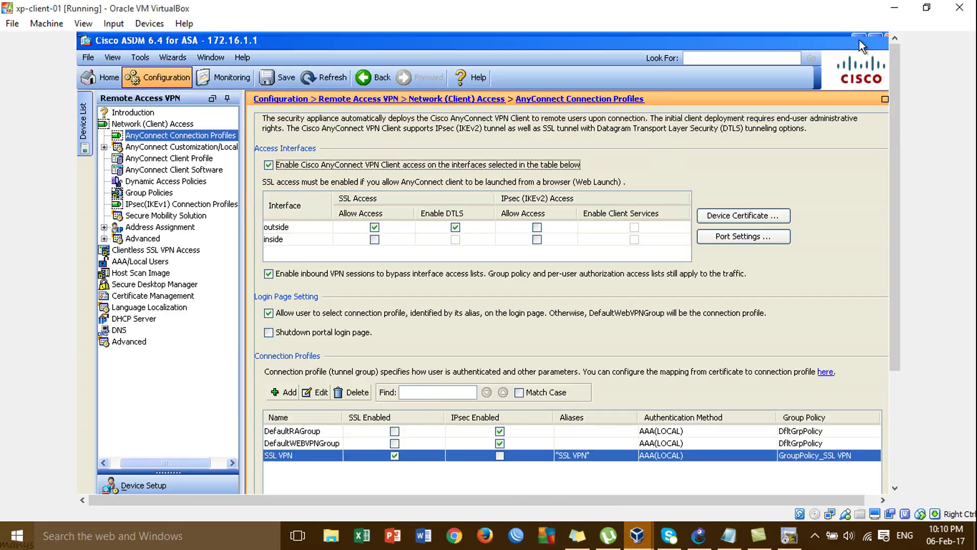
pyautogui.click(275, 280)
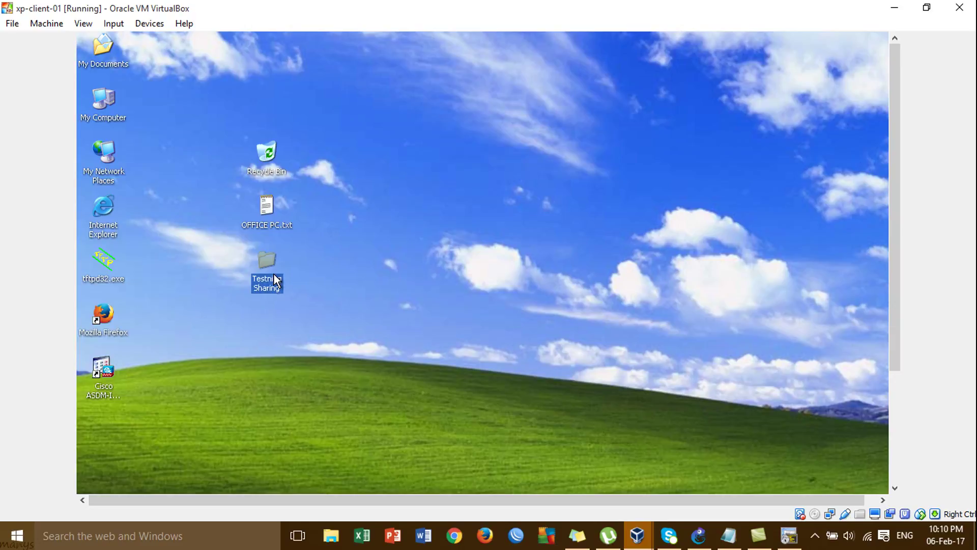
pyautogui.doubleClick(274, 288)
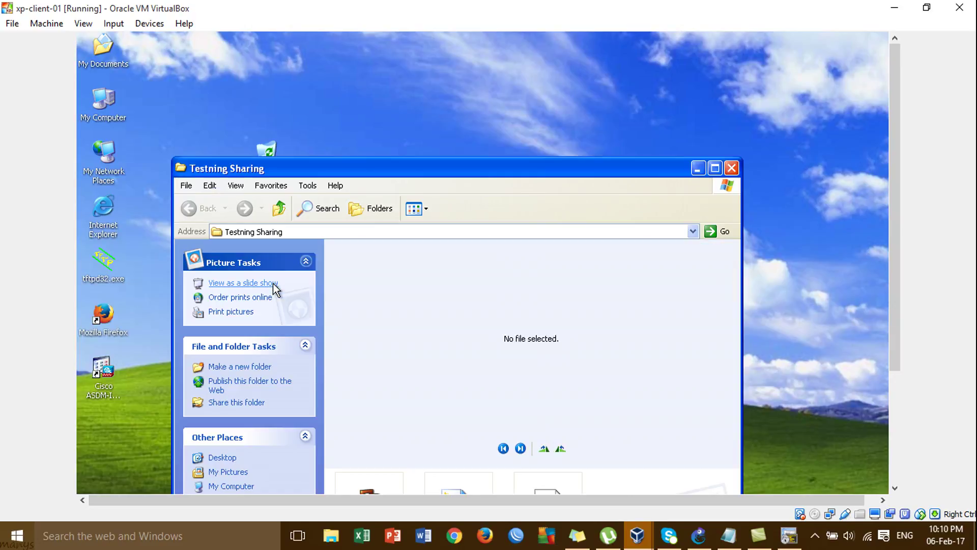
pyautogui.moveTo(600, 163); pyautogui.dragTo(594, 31)
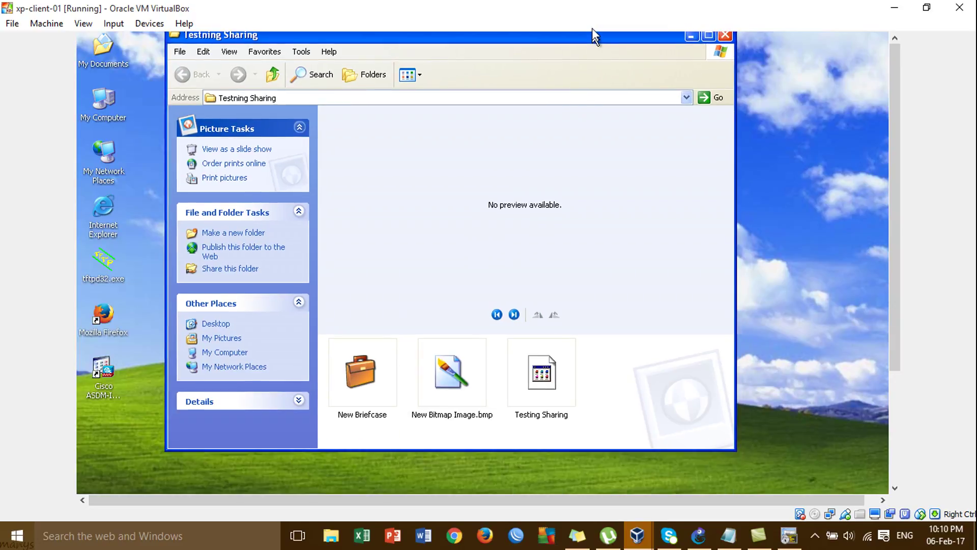
pyautogui.click(724, 36)
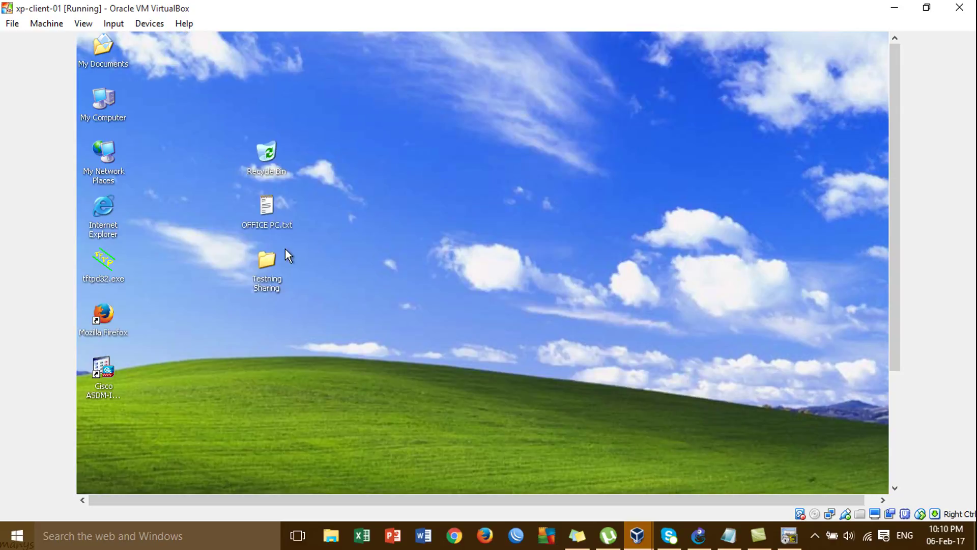
# Share Testning Sharing on the network in its Properties, accepting the long share name warning
pyautogui.rightClick(268, 258)
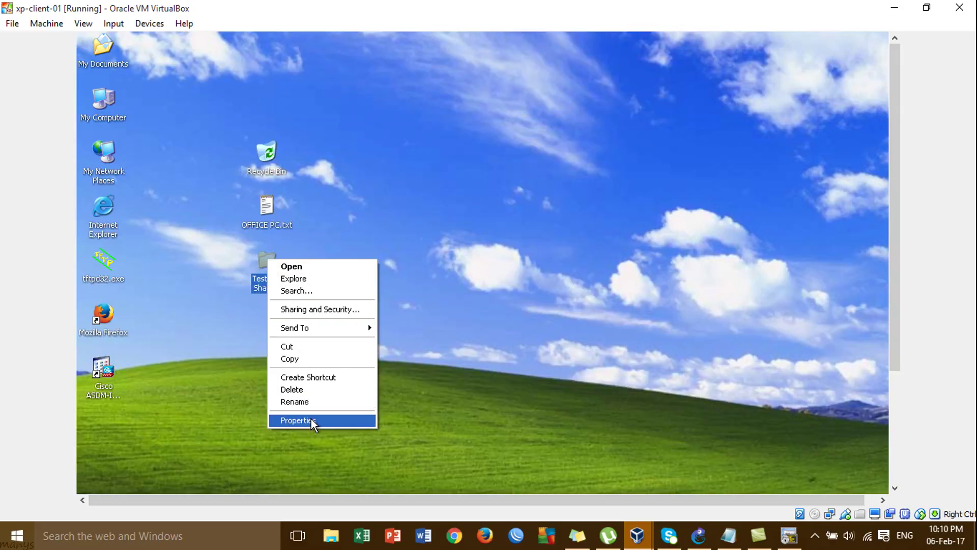
pyautogui.click(311, 420)
pyautogui.moveTo(429, 275); pyautogui.dragTo(449, 51)
pyautogui.click(347, 68)
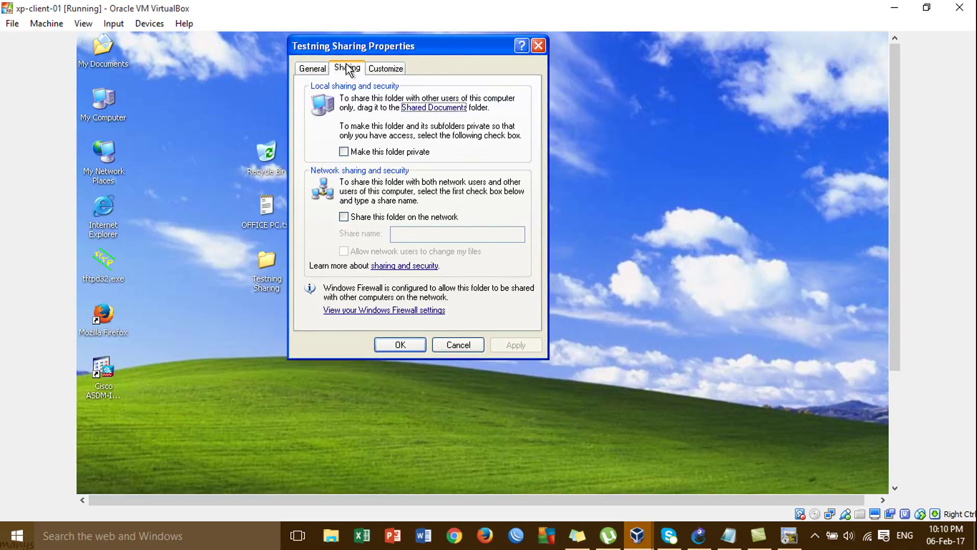
pyautogui.click(379, 217)
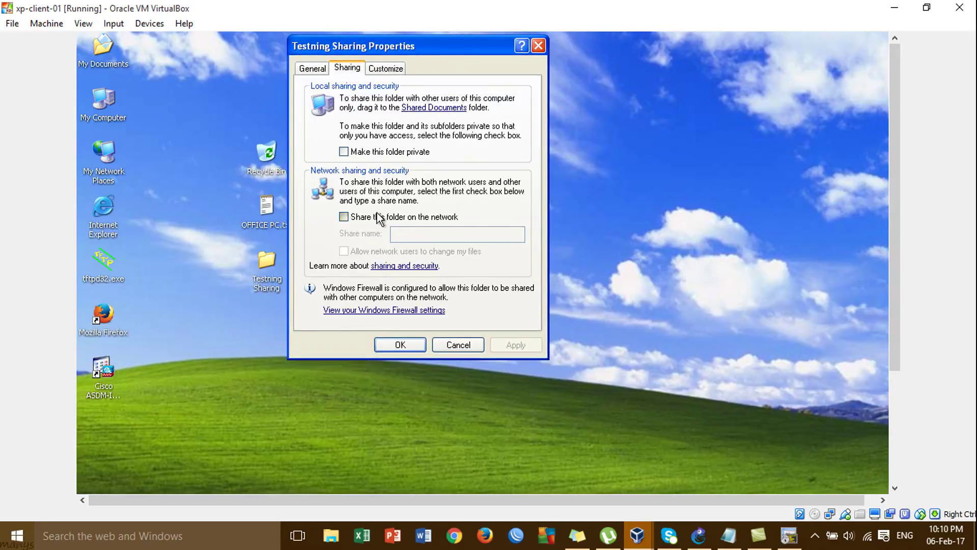
pyautogui.click(403, 341)
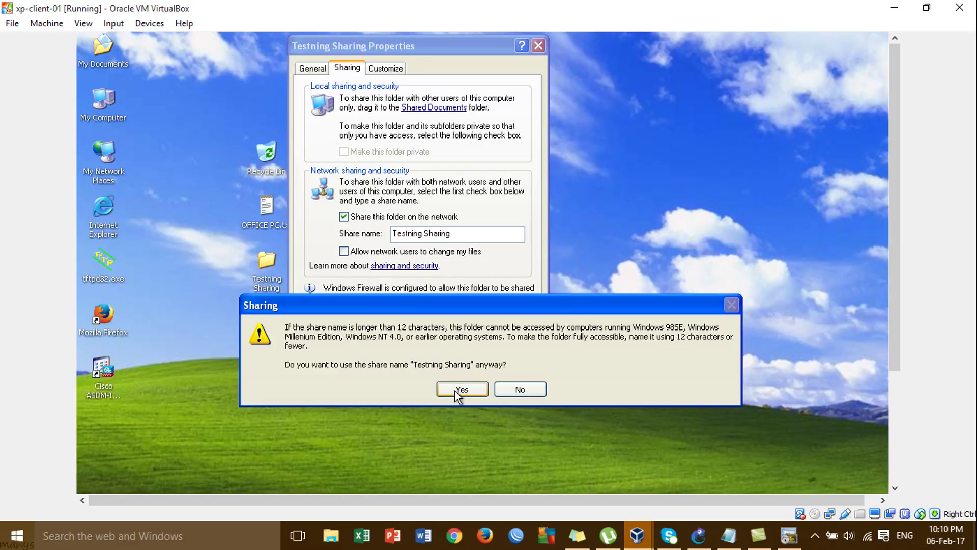
pyautogui.click(455, 392)
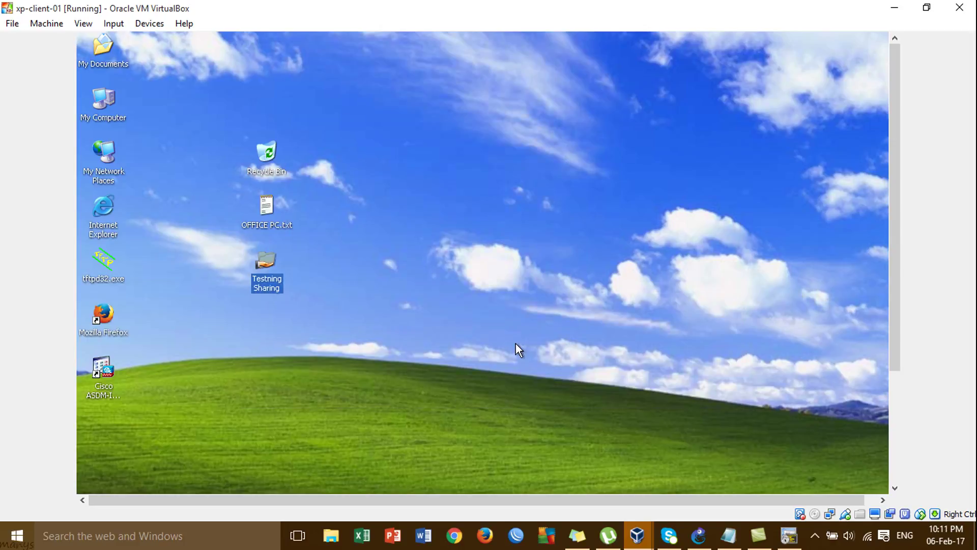
# Minimize xp-client-01, look over the GNS3 topology nodes, then bring winxp-client-03 forward
pyautogui.click(901, 9)
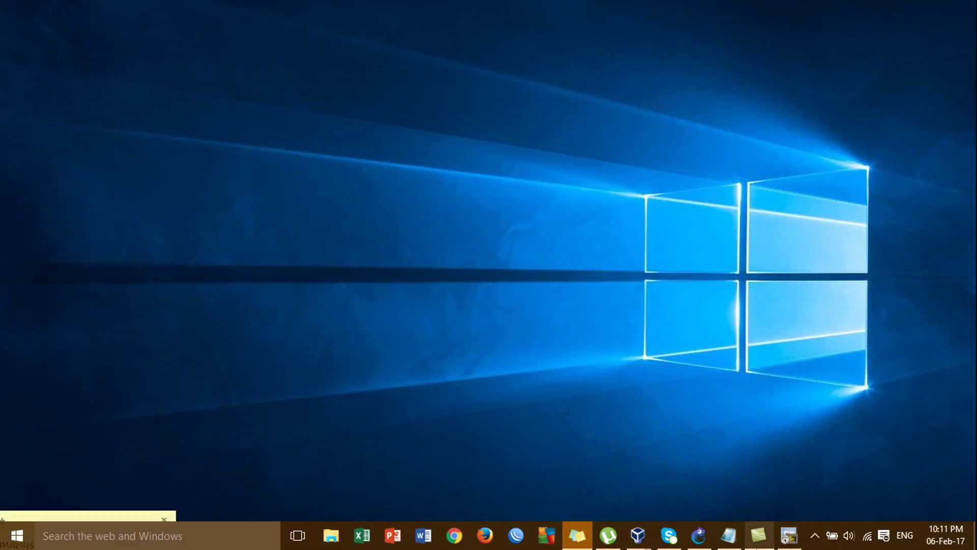
pyautogui.click(700, 537)
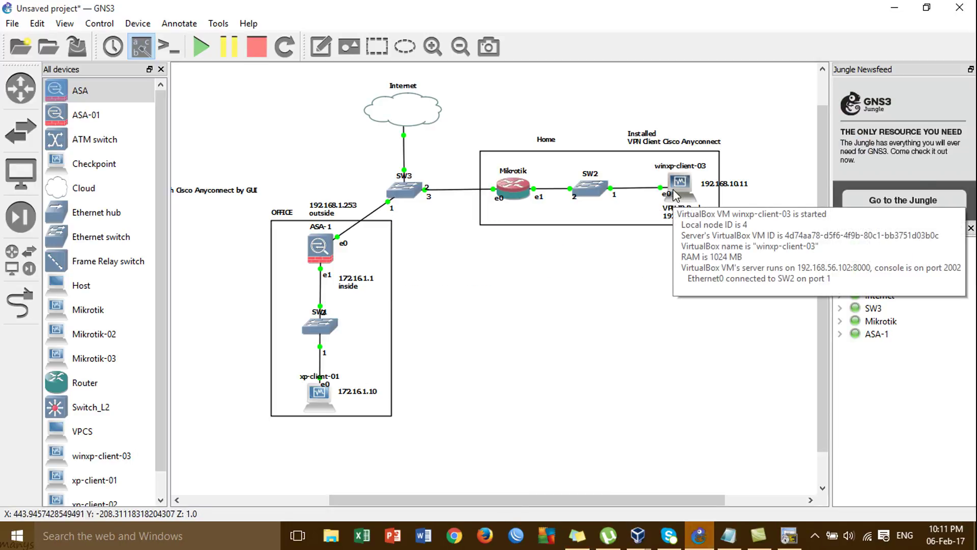
pyautogui.moveTo(331, 396)
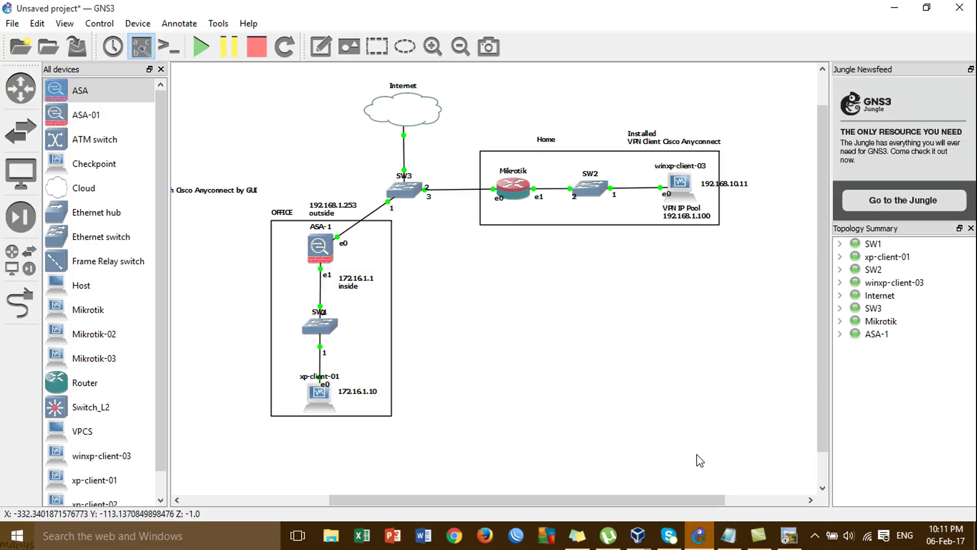
pyautogui.moveTo(637, 534)
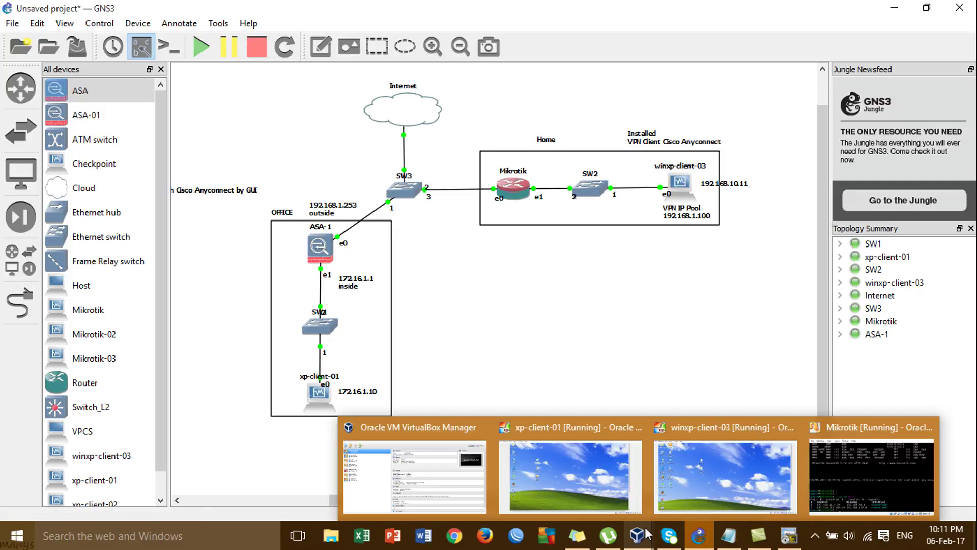
pyautogui.click(704, 474)
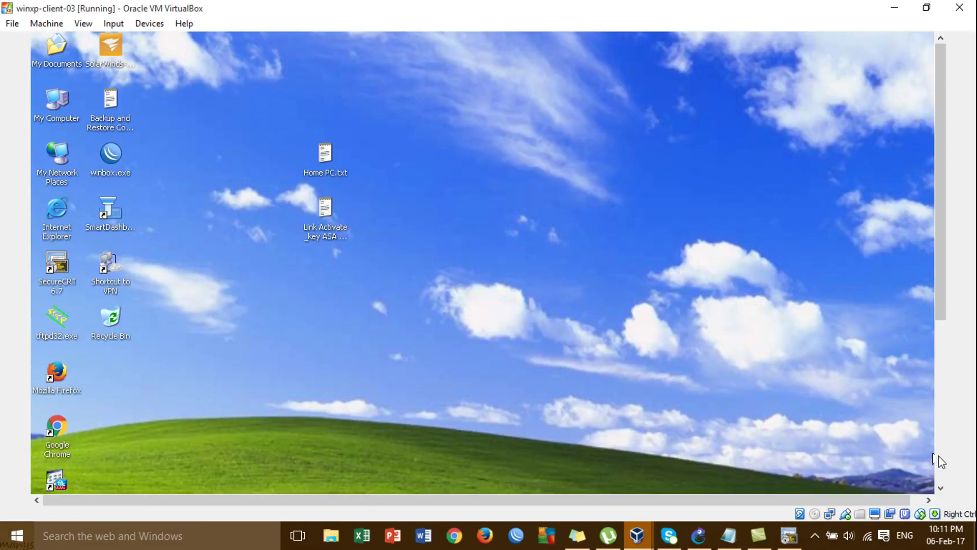
# Open the network path \\172.16.1.10 from the Run box to list its shares
pyautogui.click(939, 460)
pyautogui.press('super+r')
pyautogui.write('\\\\')
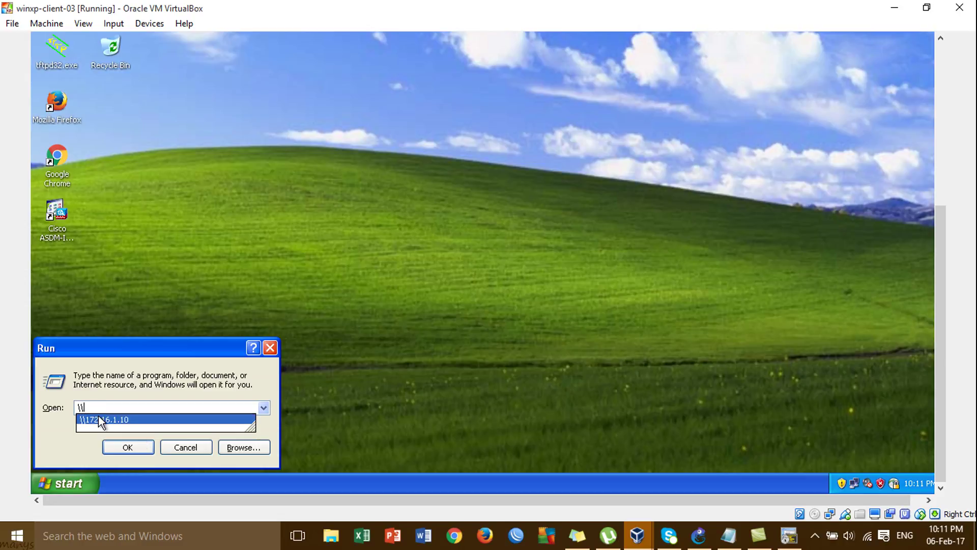
pyautogui.click(104, 419)
pyautogui.click(126, 447)
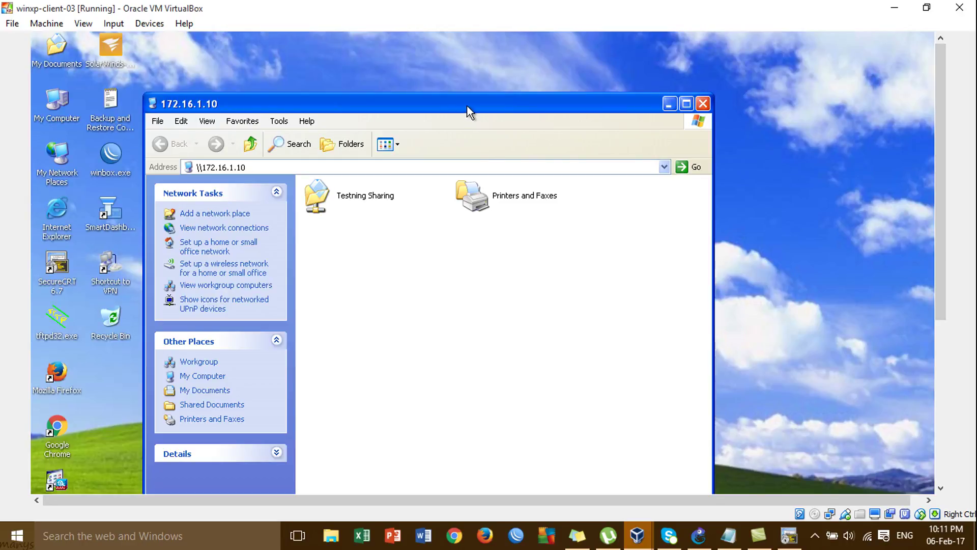
pyautogui.moveTo(466, 104); pyautogui.dragTo(541, 55)
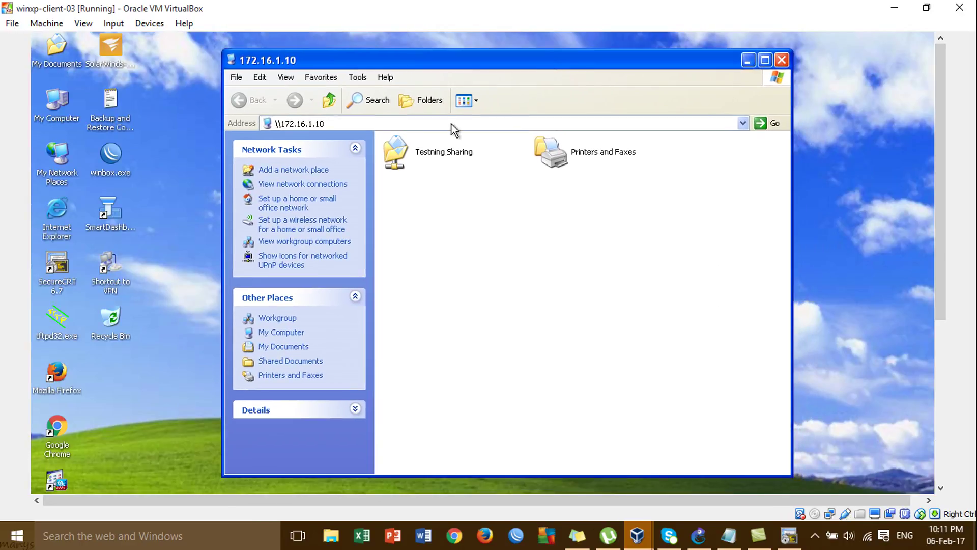
# Open the Testning Sharing share and select New Briefcase, New Bitmap Image.bmp and Testing Sharing
pyautogui.doubleClick(454, 156)
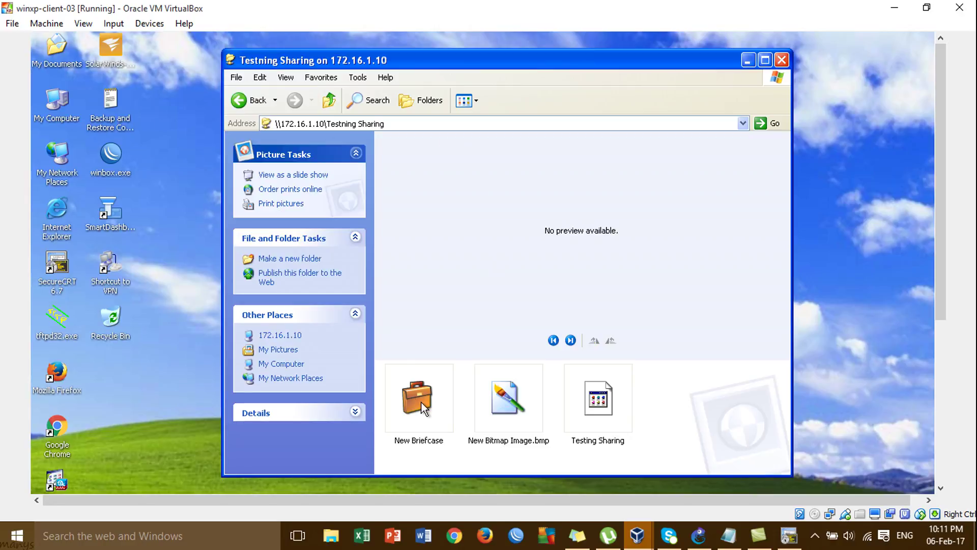
pyautogui.click(414, 398)
pyautogui.click(503, 414)
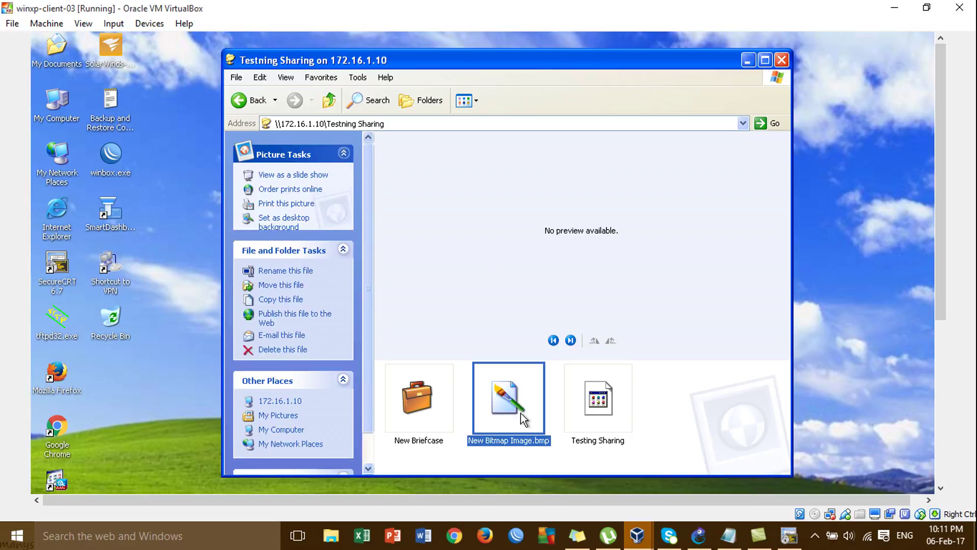
pyautogui.click(598, 402)
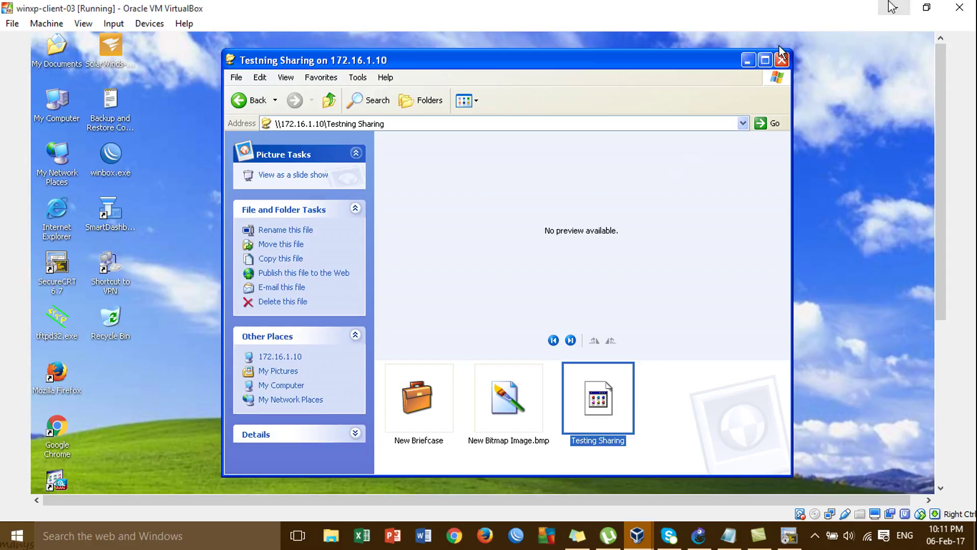